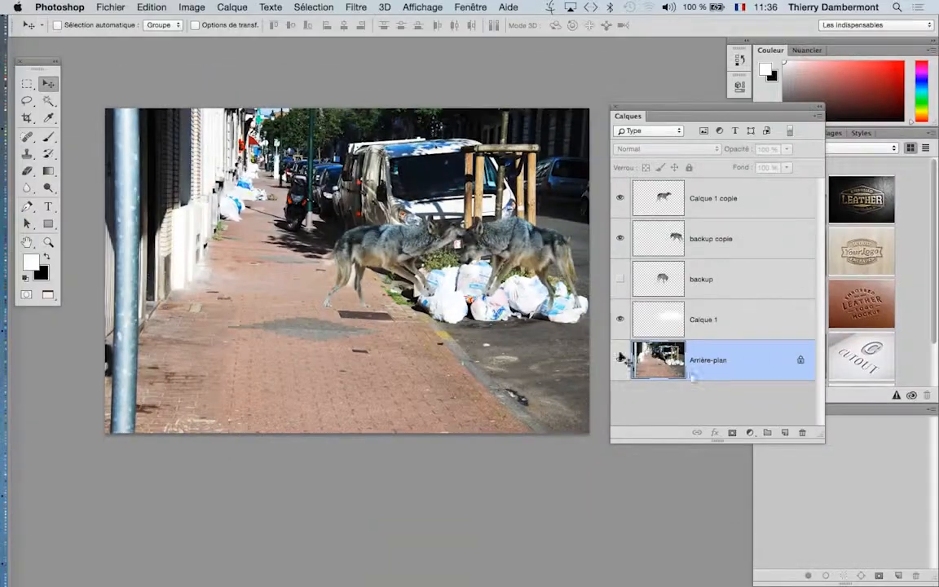
Step: Open Curves on the Arrière-plan layer and lower the blue channel with a point at input 154, output 109
{"action": "left_click", "coordinate": [192, 7]}
{"action": "mouse_move", "coordinate": [204, 42]}
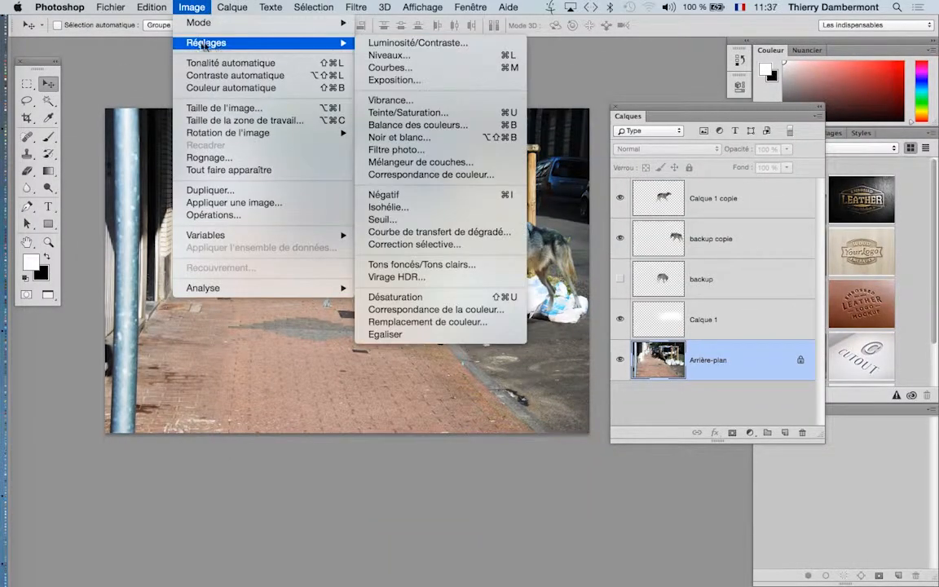
{"action": "left_click", "coordinate": [407, 68]}
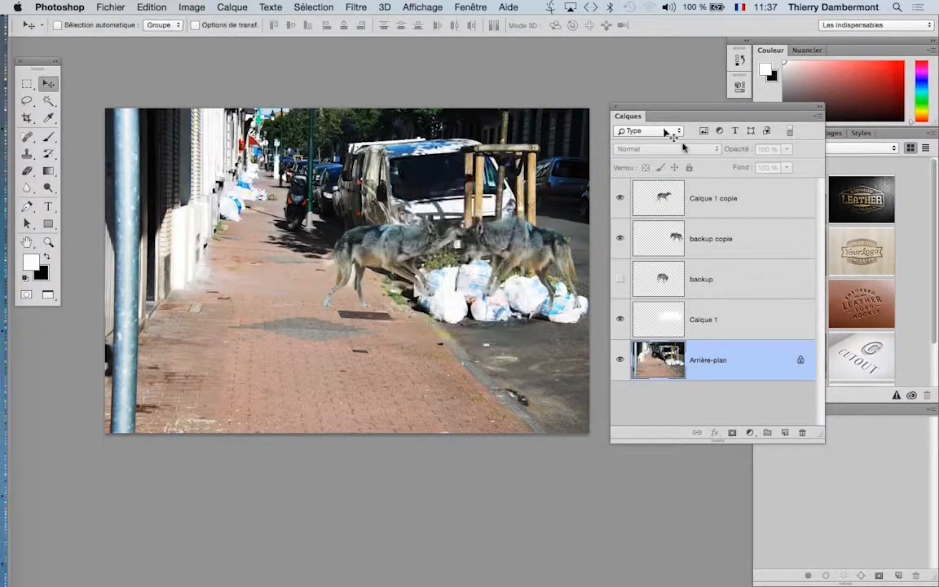
{"action": "left_click_drag", "start_coordinate": [605, 167], "coordinate": [771, 129]}
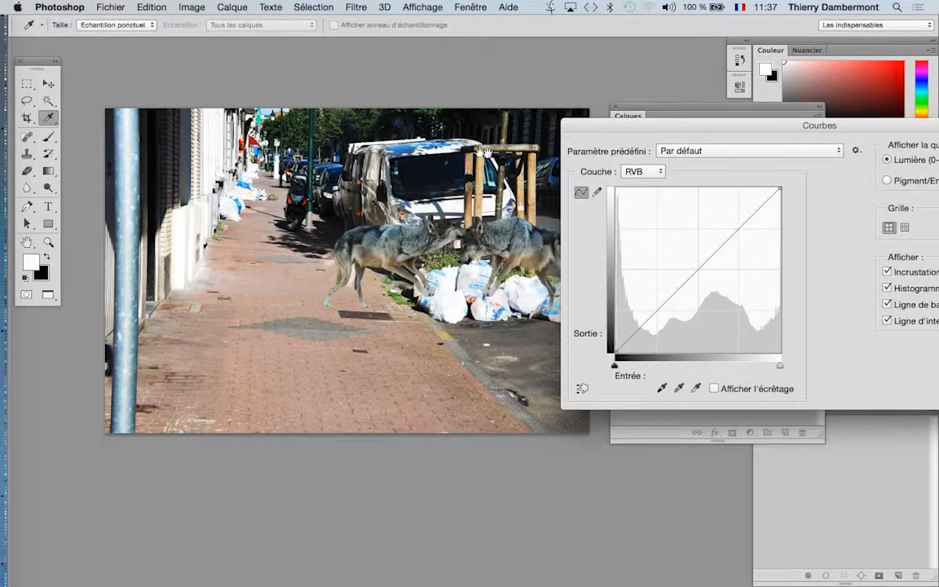
{"action": "left_click_drag", "start_coordinate": [639, 121], "coordinate": [620, 103]}
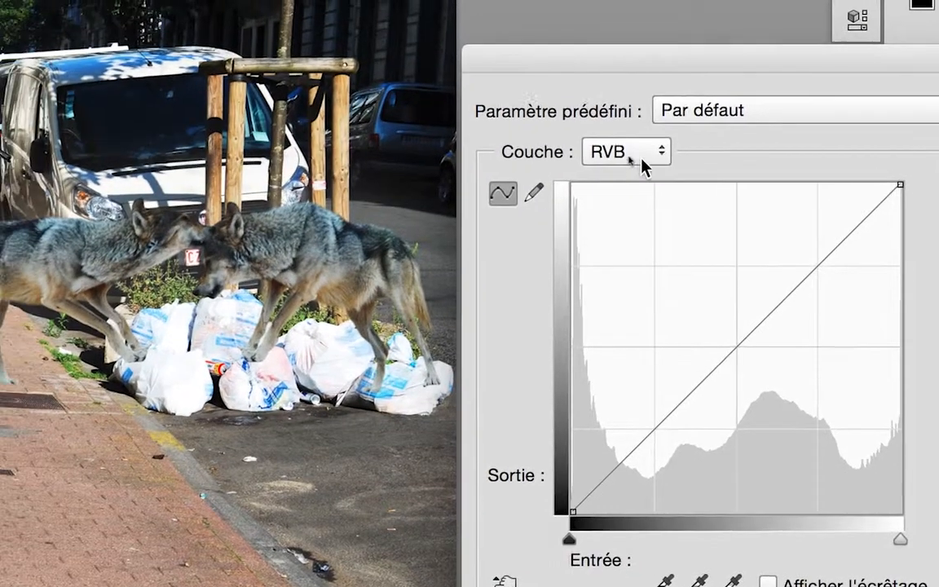
{"action": "left_click", "coordinate": [594, 145]}
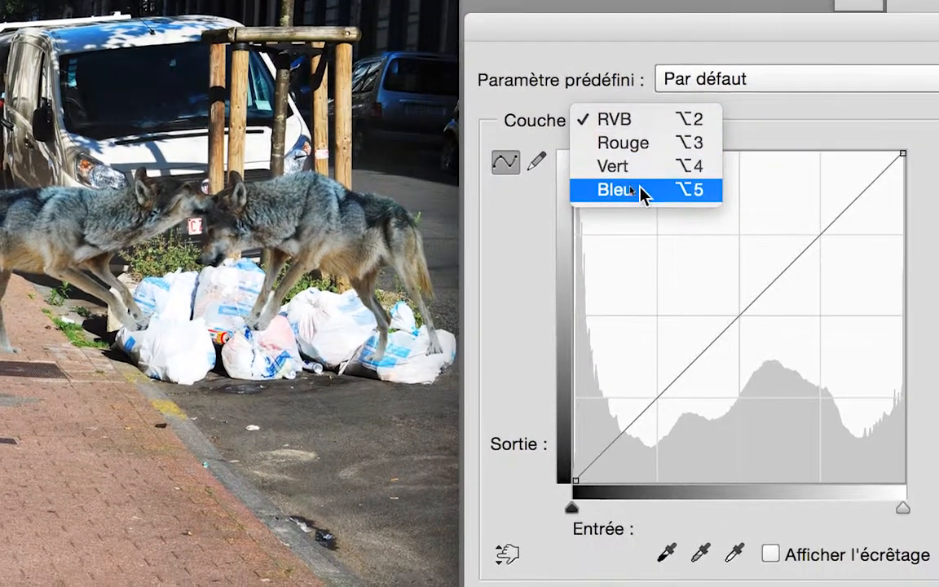
{"action": "left_click", "coordinate": [639, 215]}
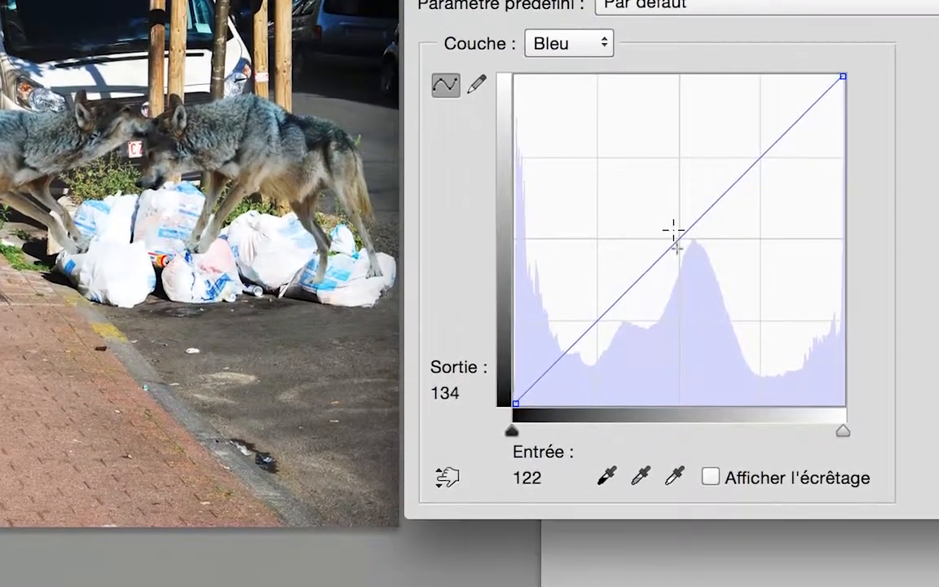
{"action": "left_click", "coordinate": [699, 287]}
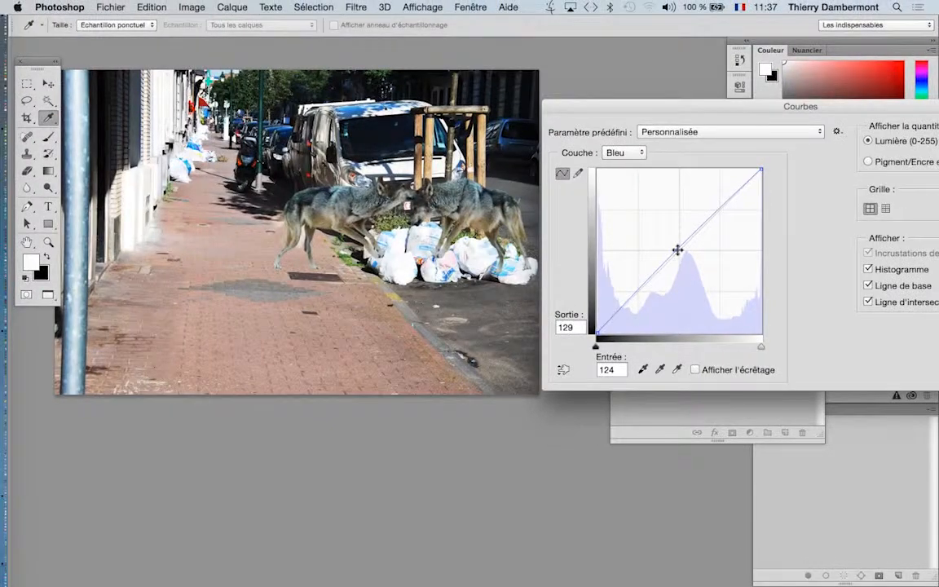
{"action": "left_click_drag", "start_coordinate": [677, 249], "coordinate": [697, 261]}
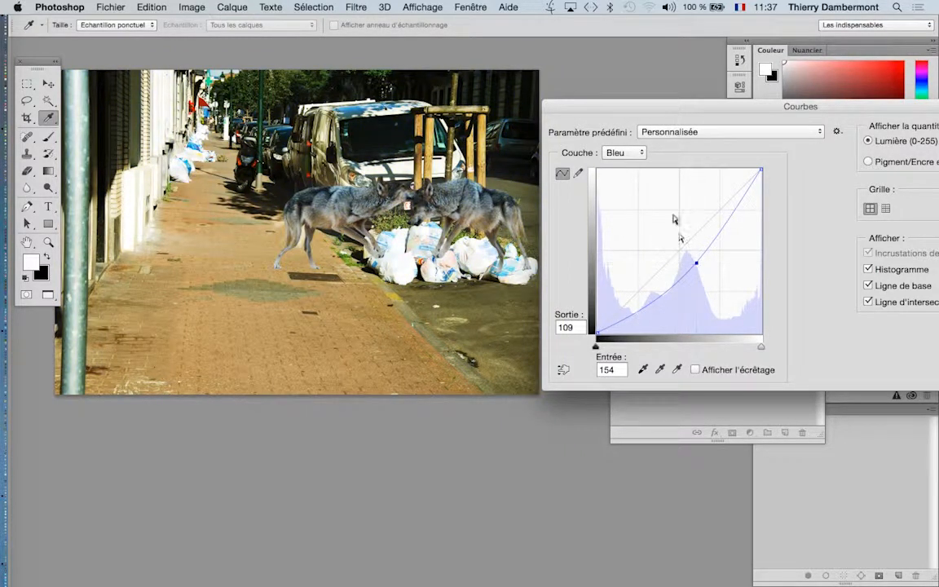
Step: Lower the green channel's curve with a point at input 144, output 104
{"action": "left_click", "coordinate": [629, 154]}
{"action": "left_click", "coordinate": [627, 140]}
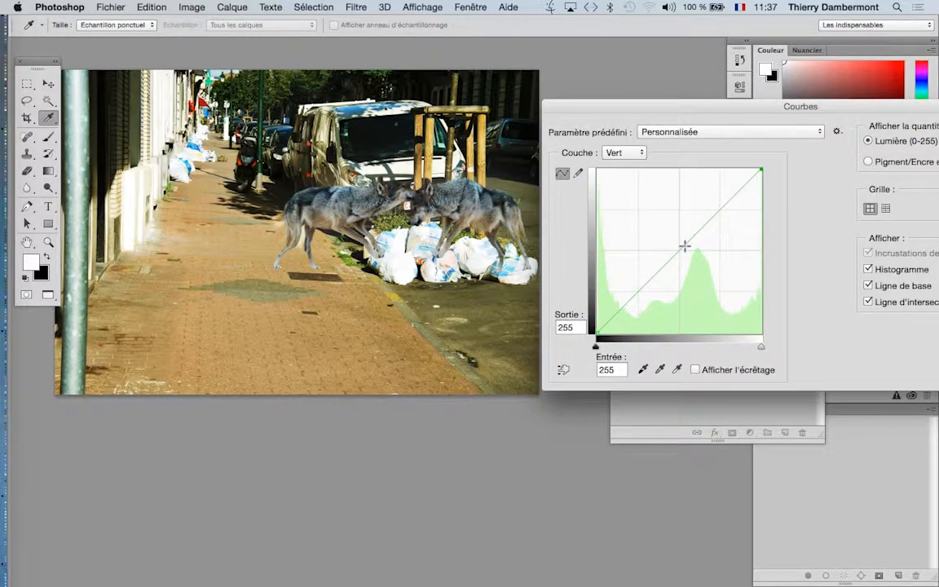
{"action": "left_click_drag", "start_coordinate": [681, 236], "coordinate": [691, 266]}
Step: Review the blue channel's curve and return to the green channel
{"action": "left_click", "coordinate": [624, 152]}
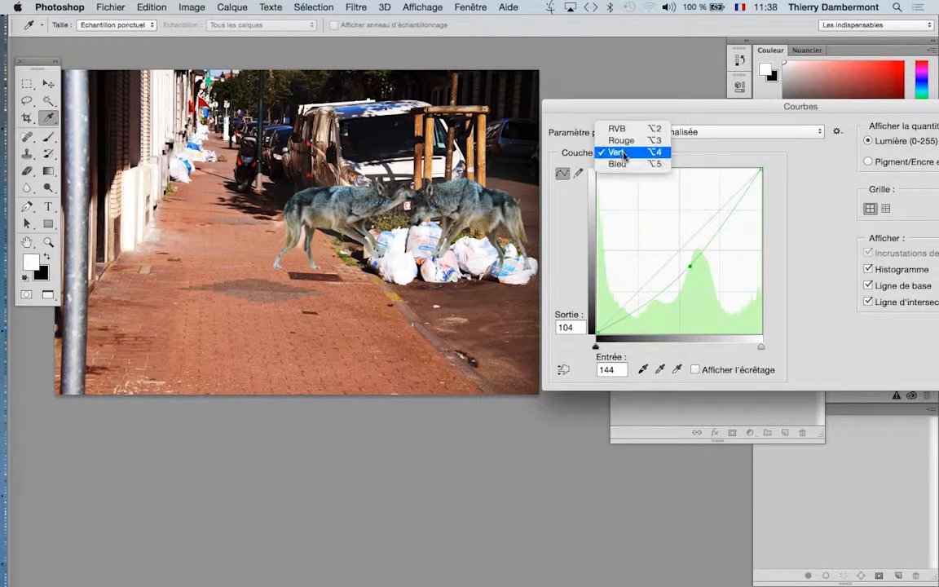
{"action": "left_click", "coordinate": [619, 163]}
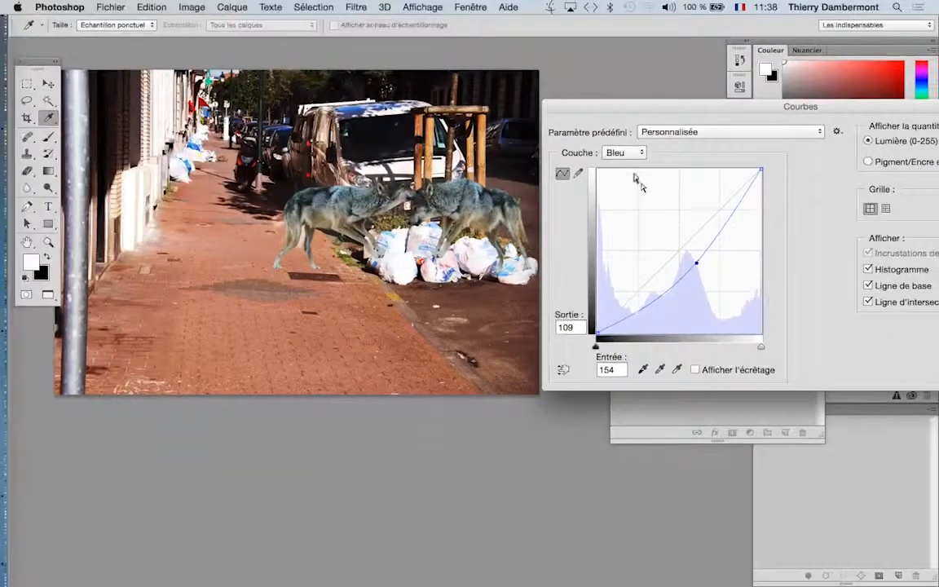
{"action": "left_click", "coordinate": [625, 153]}
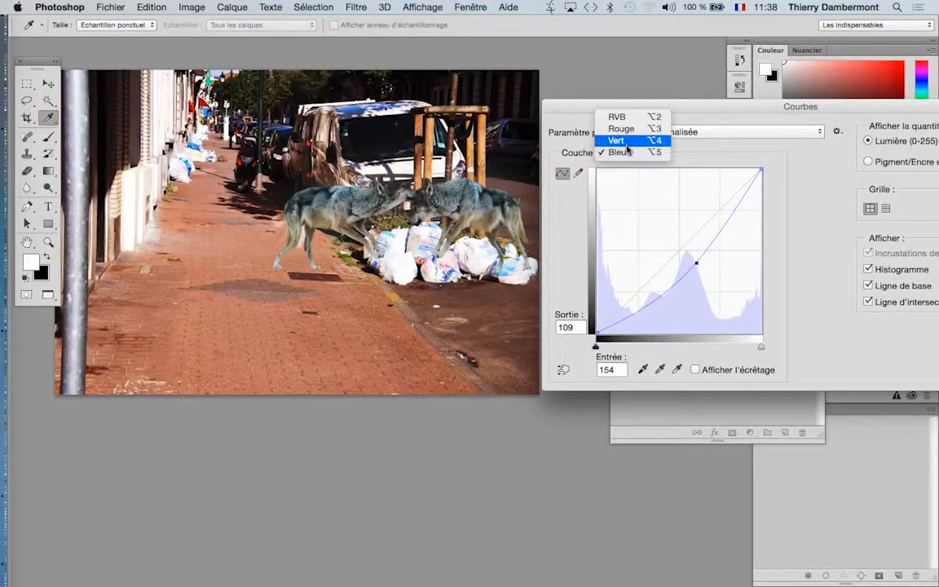
{"action": "left_click", "coordinate": [627, 145]}
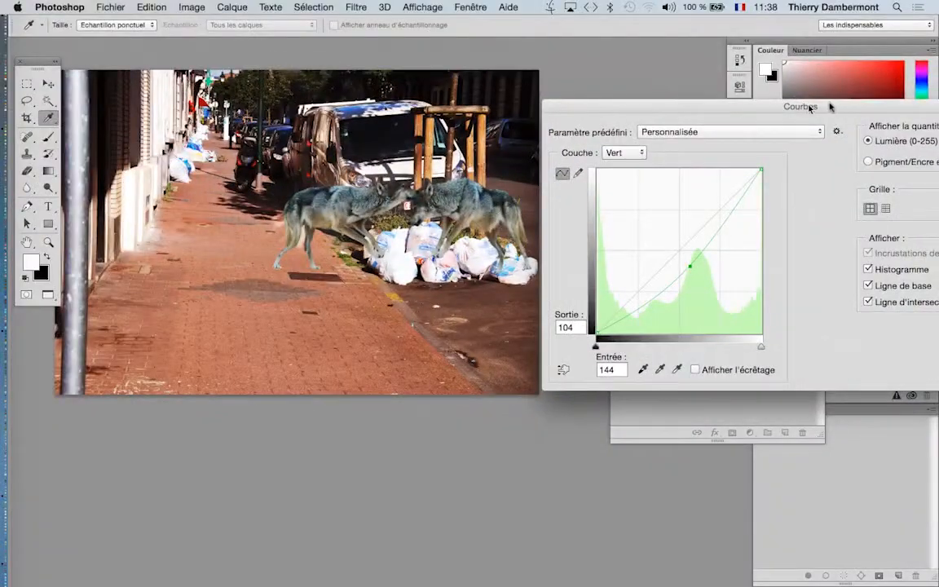
Step: Compare the street scene with and without the Curves preview and apply the adjustment to the Arrière-plan layer
{"action": "left_click_drag", "start_coordinate": [829, 107], "coordinate": [227, 329]}
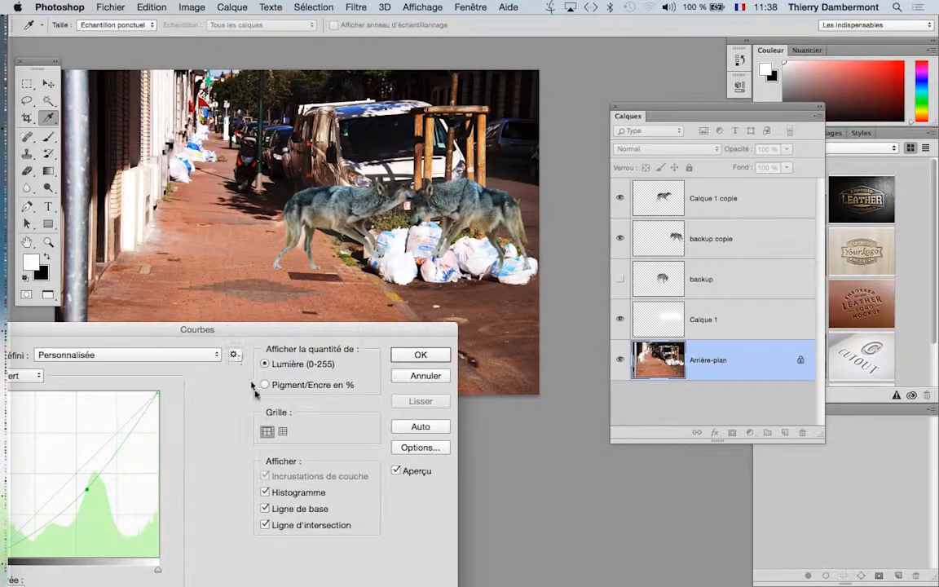
{"action": "left_click", "coordinate": [397, 471]}
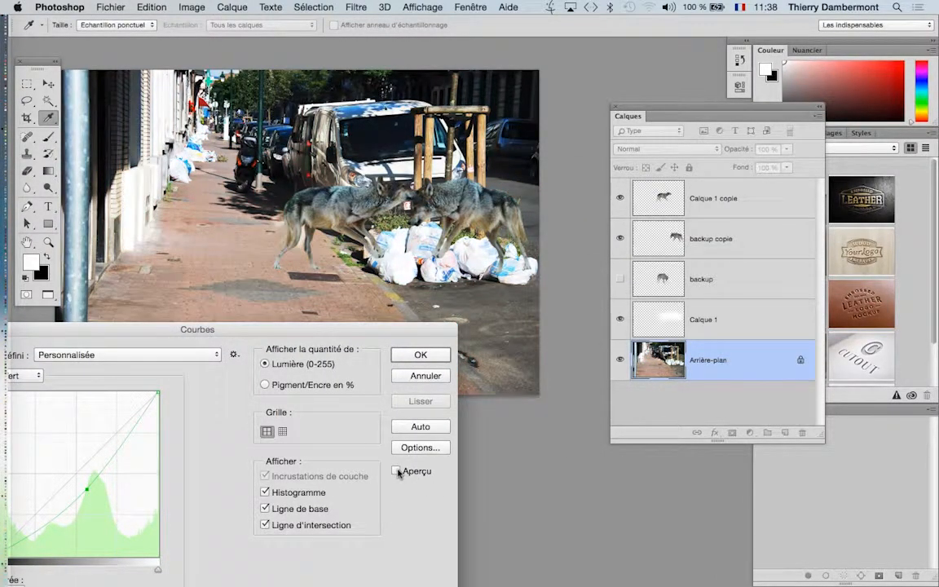
{"action": "left_click", "coordinate": [397, 471]}
{"action": "left_click", "coordinate": [397, 471]}
{"action": "left_click", "coordinate": [397, 471]}
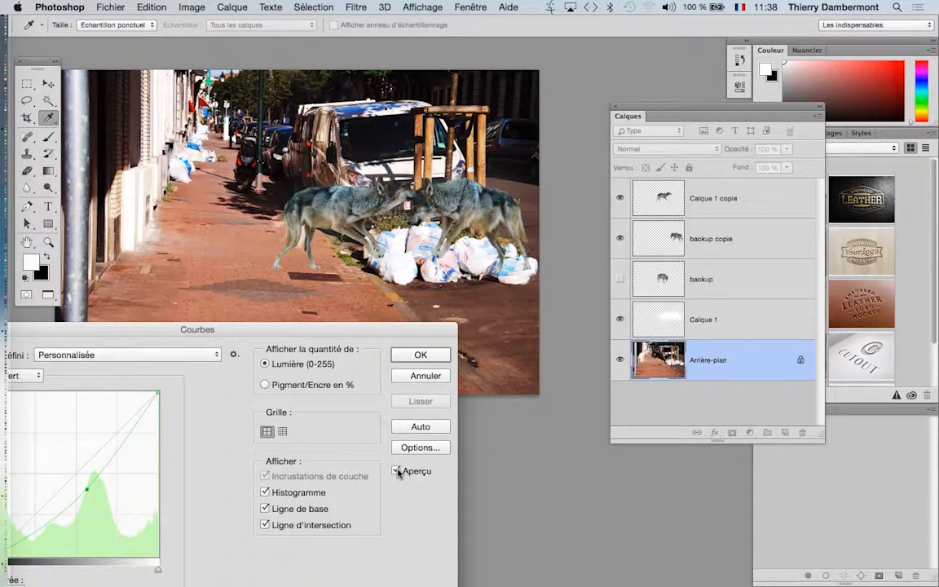
{"action": "left_click_drag", "start_coordinate": [356, 334], "coordinate": [97, 334]}
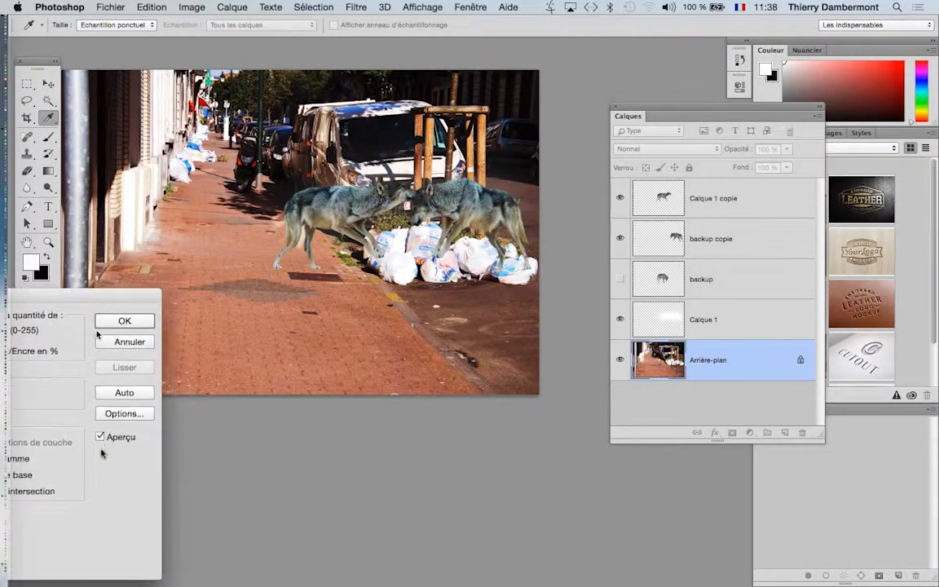
{"action": "left_click", "coordinate": [100, 437]}
{"action": "left_click", "coordinate": [100, 438]}
{"action": "left_click", "coordinate": [100, 437]}
{"action": "left_click", "coordinate": [100, 438]}
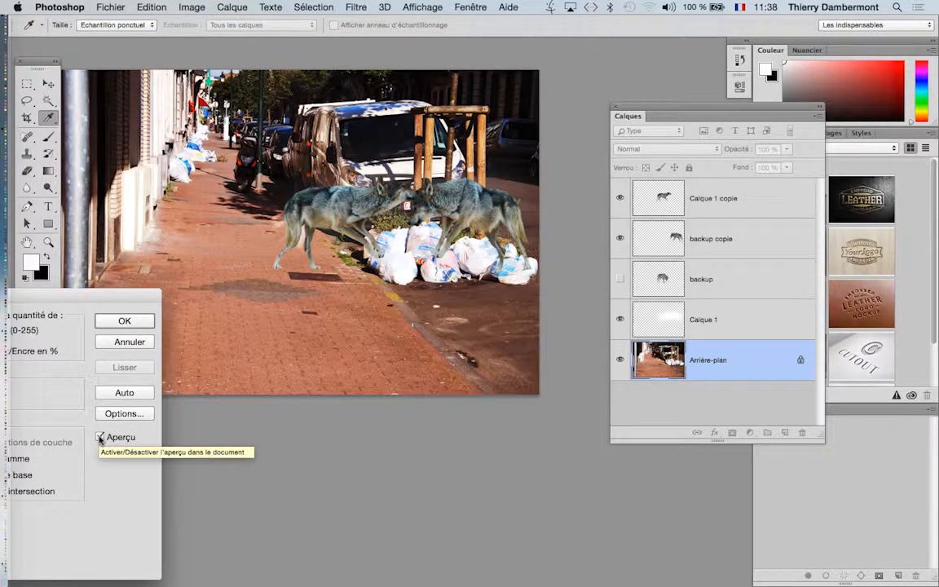
{"action": "left_click", "coordinate": [99, 437]}
{"action": "left_click", "coordinate": [100, 437]}
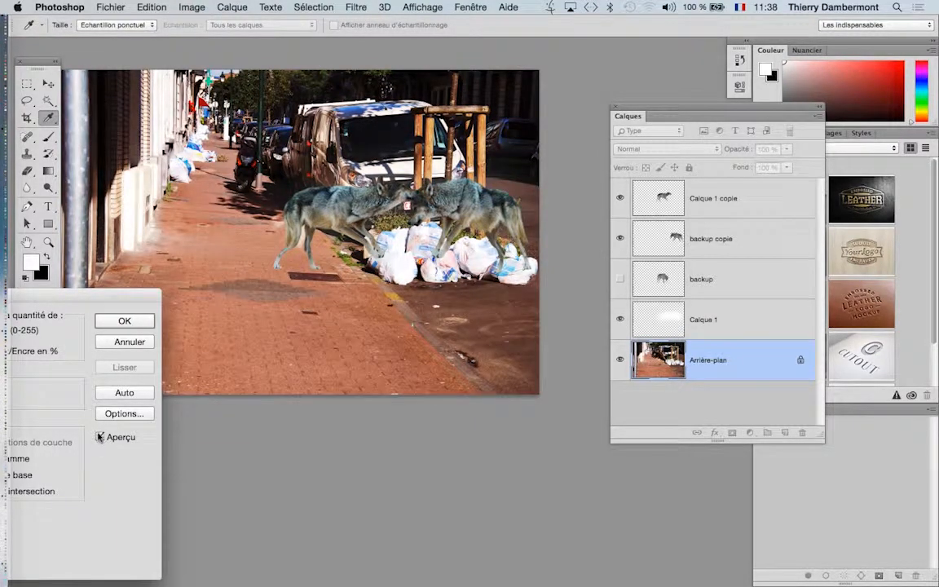
{"action": "left_click", "coordinate": [121, 321]}
{"action": "key", "text": "v"}
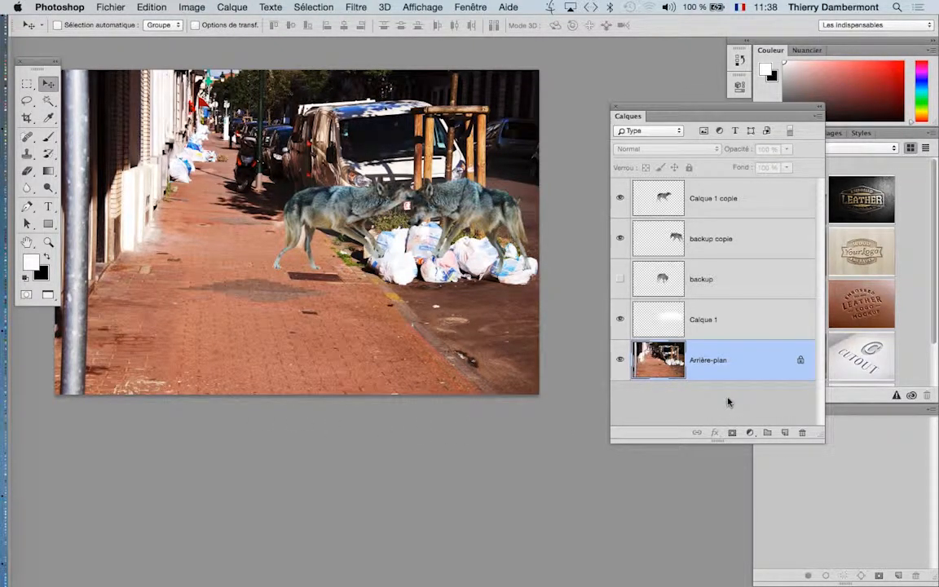
Step: Apply Curves to the Calque 1 copie wolf layer, raising the red channel with a point at input 123, output 154
{"action": "left_click", "coordinate": [723, 242]}
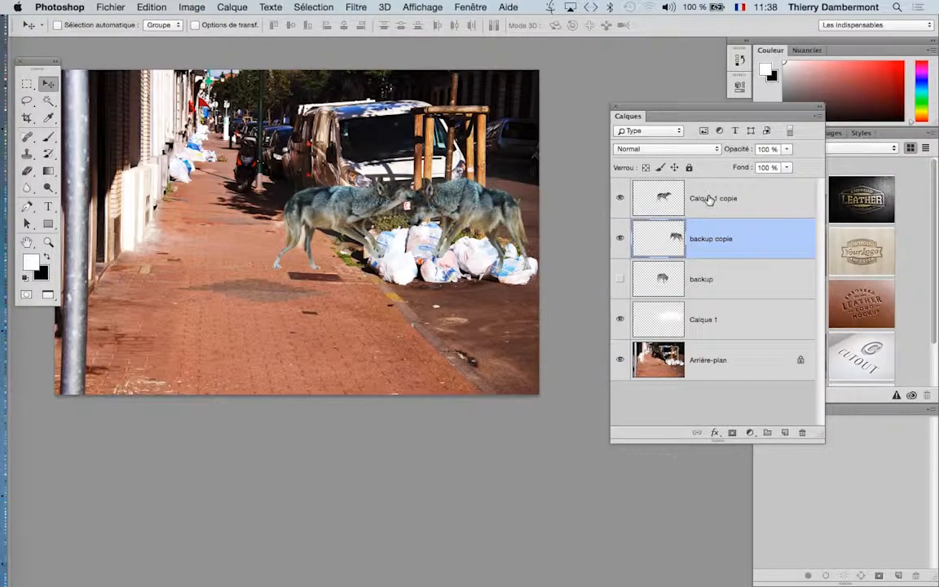
{"action": "left_click", "coordinate": [708, 200]}
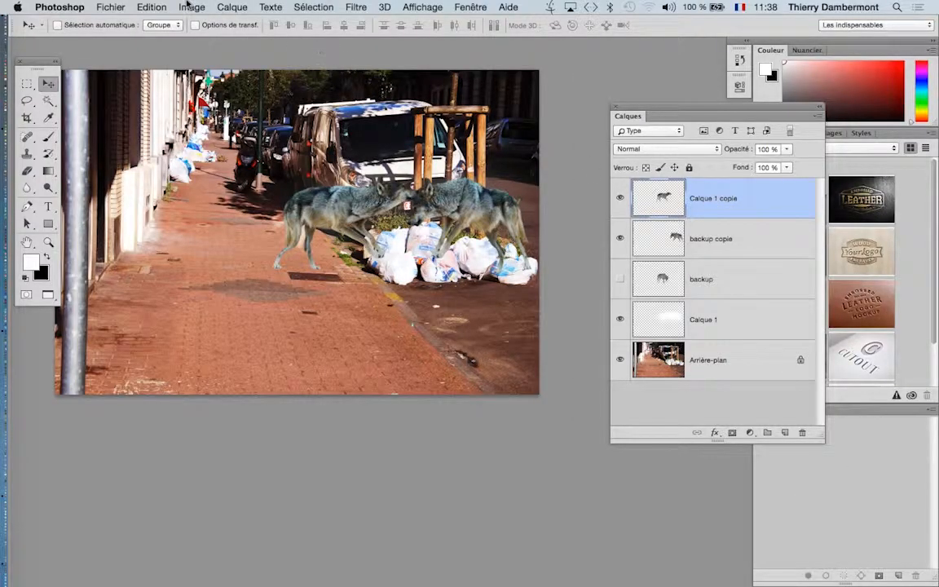
{"action": "left_click", "coordinate": [188, 7]}
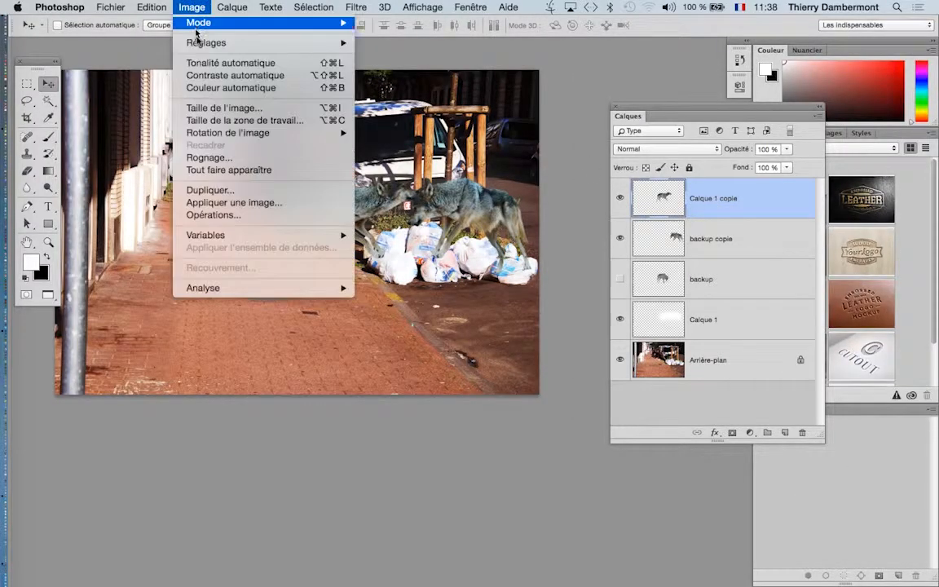
{"action": "mouse_move", "coordinate": [196, 42]}
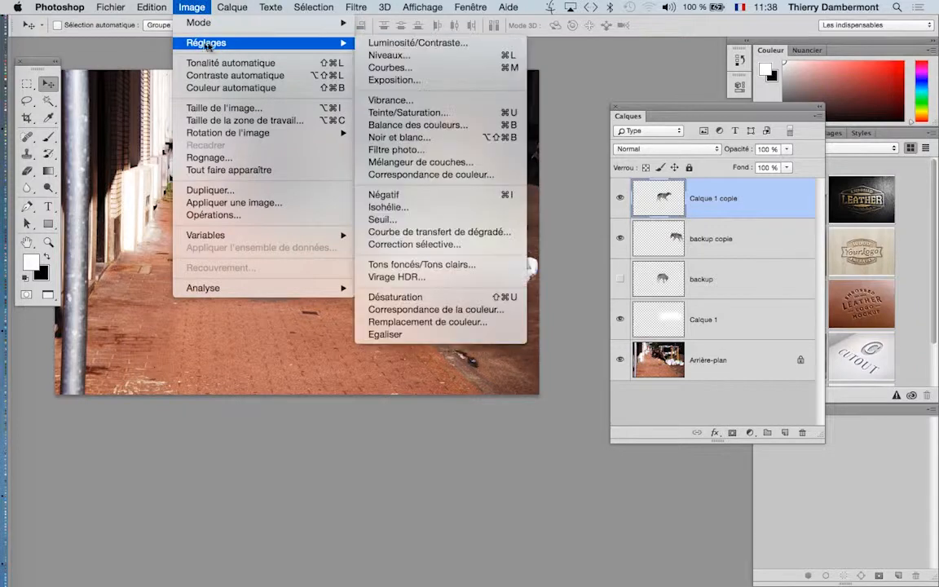
{"action": "left_click", "coordinate": [390, 68]}
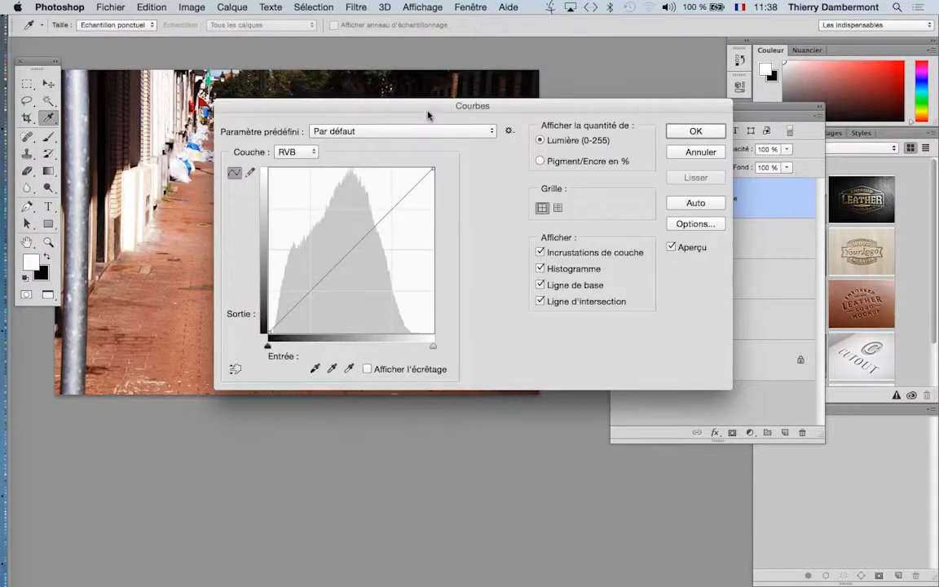
{"action": "left_click_drag", "start_coordinate": [429, 110], "coordinate": [706, 117]}
{"action": "key", "text": "super+plus"}
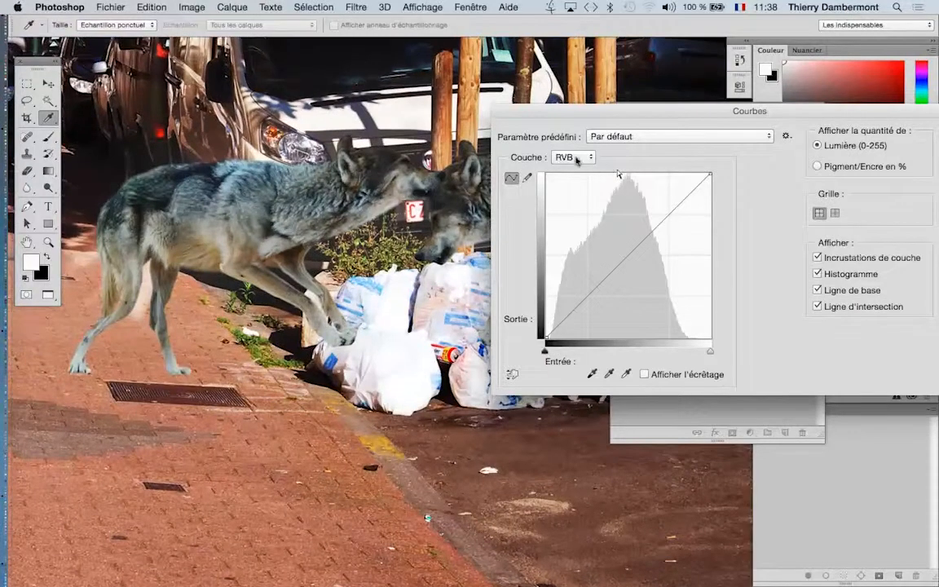
{"action": "left_click", "coordinate": [571, 157]}
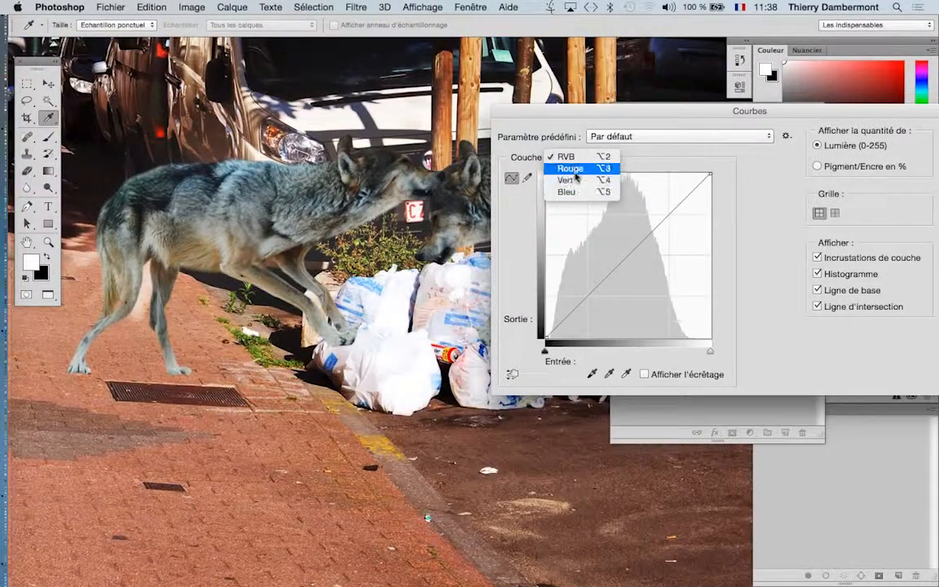
{"action": "left_click", "coordinate": [574, 168]}
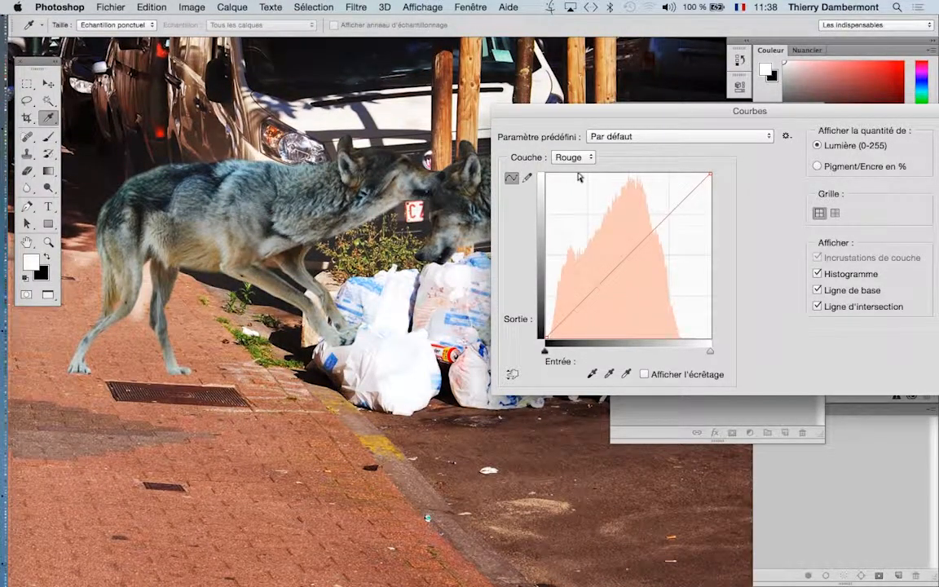
{"action": "scroll", "coordinate": [568, 175], "scroll_direction": "up", "scroll_amount": 2}
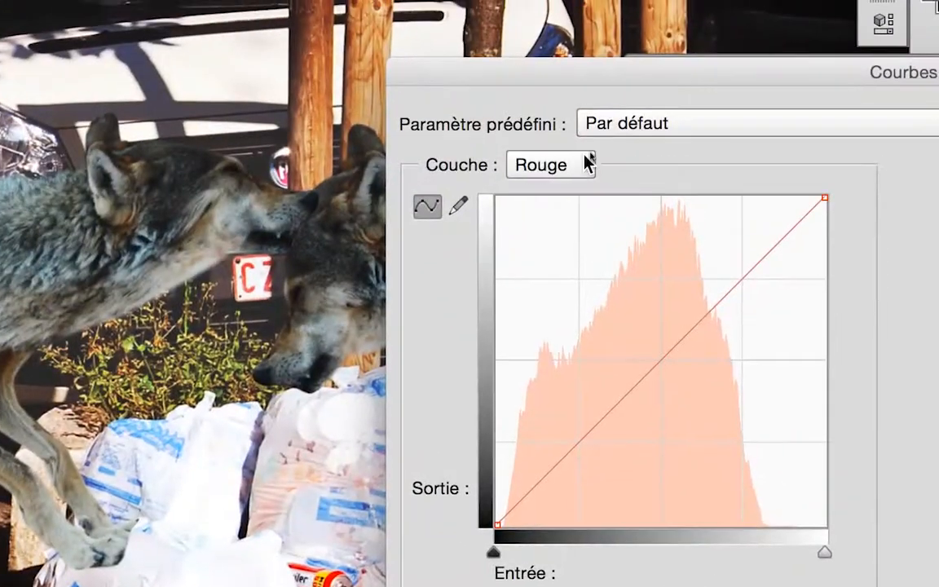
{"action": "left_click", "coordinate": [590, 157]}
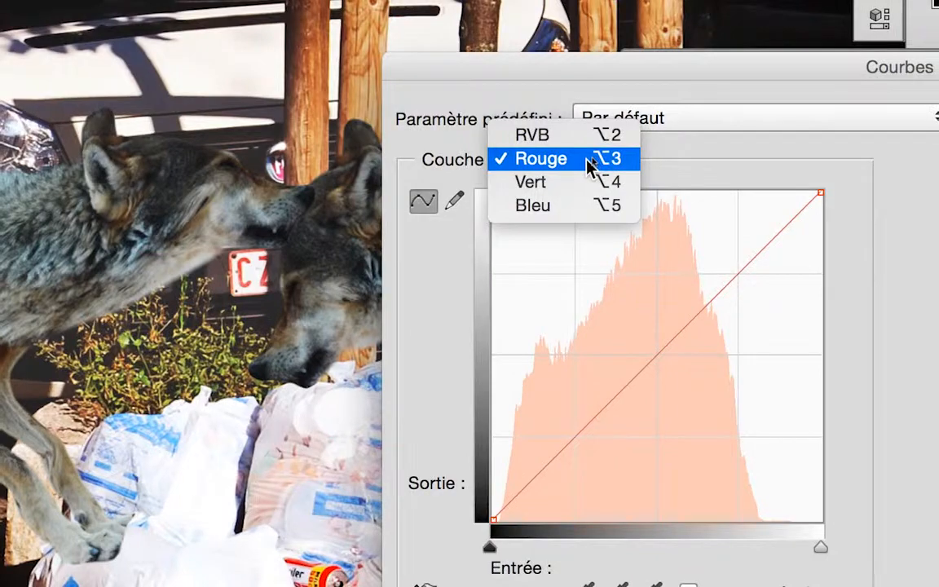
{"action": "left_click", "coordinate": [586, 161]}
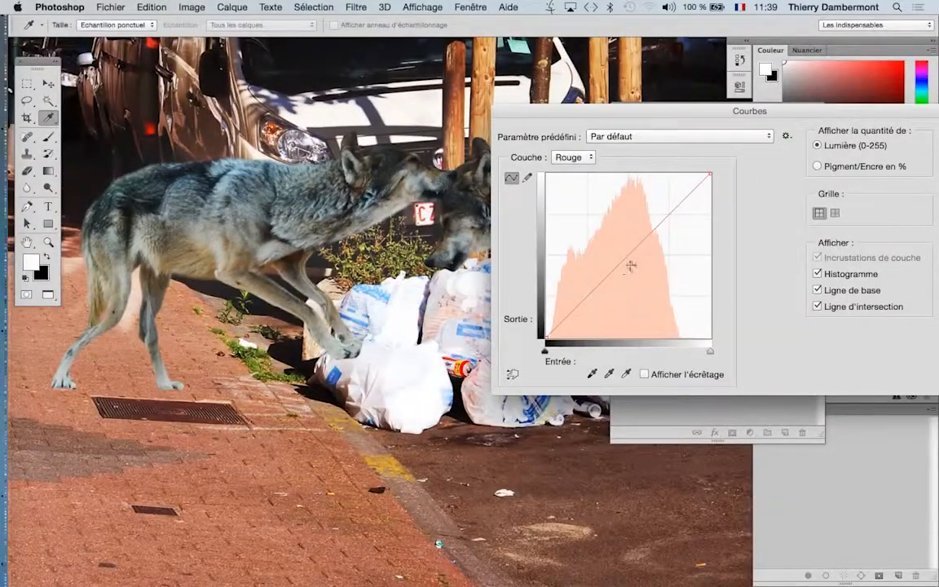
{"action": "left_click_drag", "start_coordinate": [631, 265], "coordinate": [625, 238]}
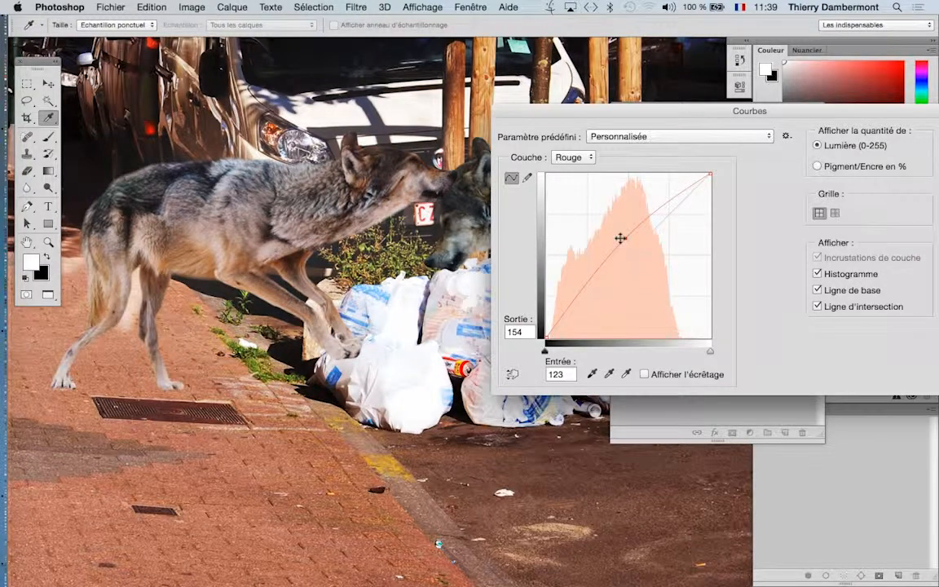
{"action": "left_click_drag", "start_coordinate": [823, 114], "coordinate": [524, 149]}
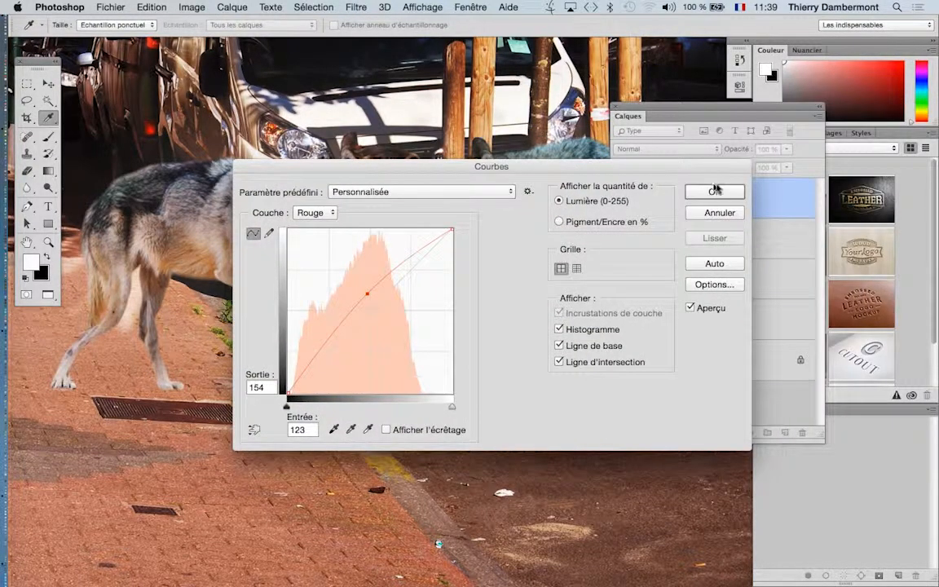
{"action": "left_click", "coordinate": [644, 173]}
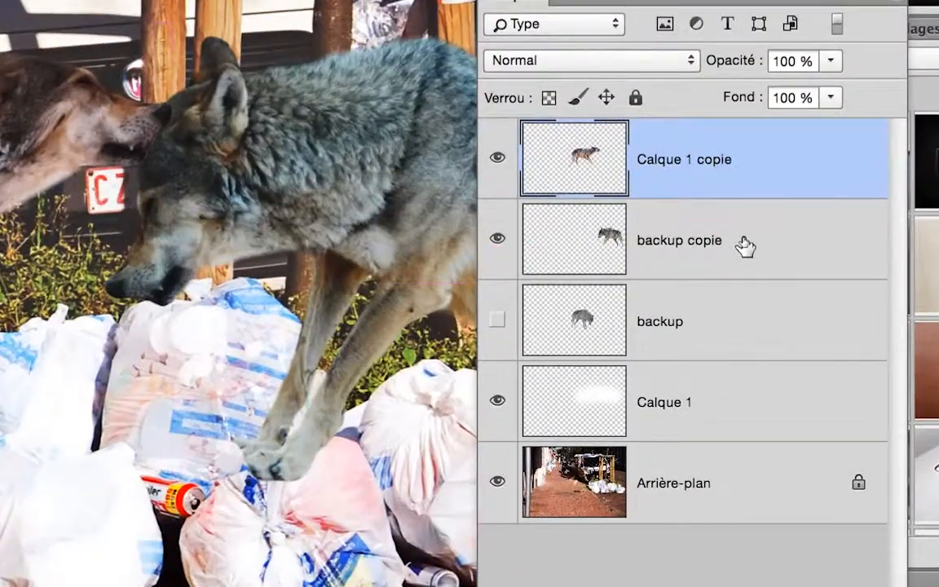
Step: Apply Curves to the backup copie wolf layer with the red channel's midtones raised
{"action": "left_click", "coordinate": [743, 241]}
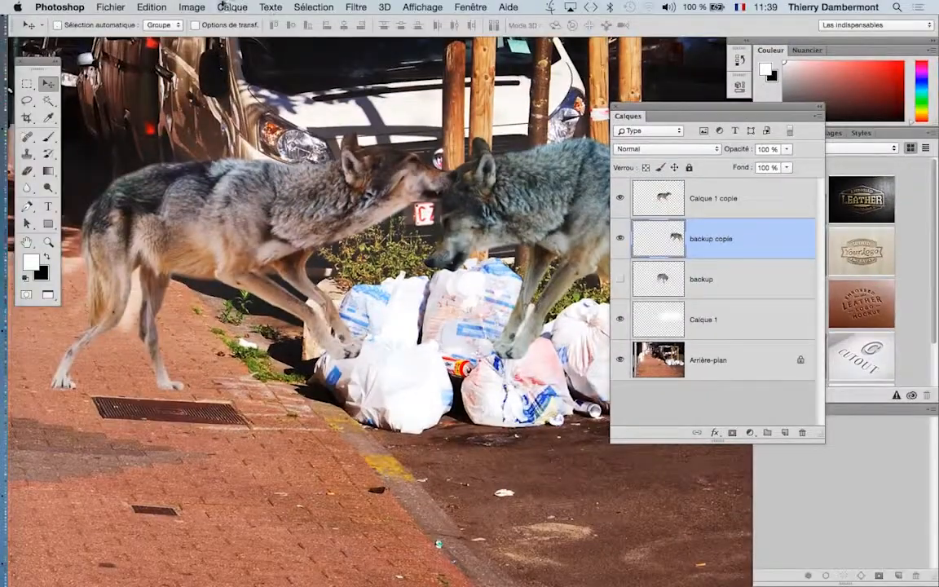
{"action": "left_click", "coordinate": [199, 6]}
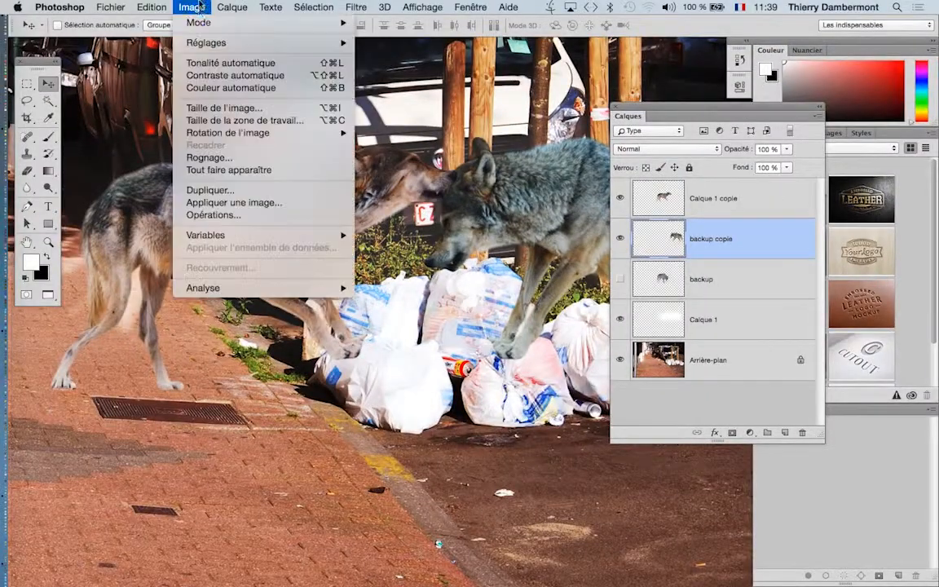
{"action": "mouse_move", "coordinate": [193, 43]}
{"action": "left_click", "coordinate": [391, 70]}
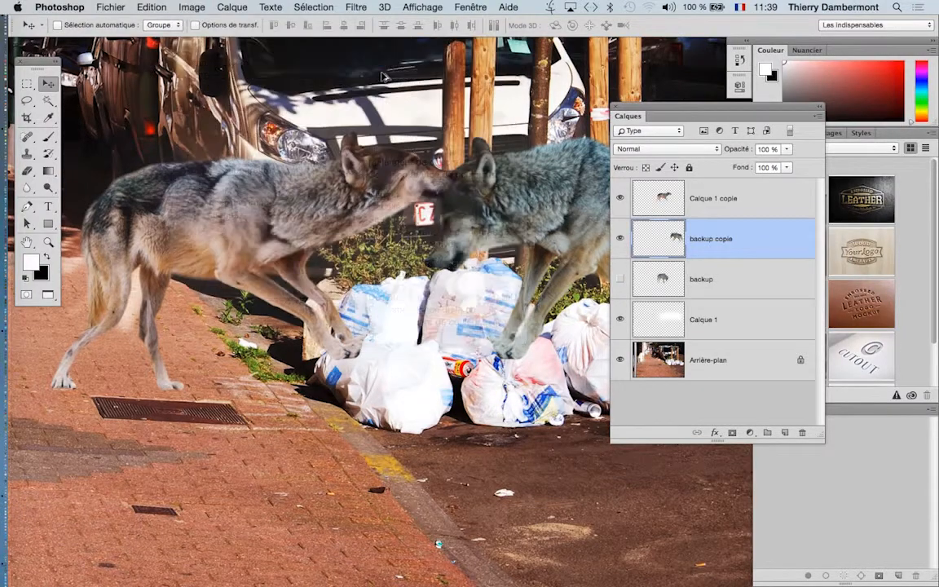
{"action": "left_click_drag", "start_coordinate": [528, 157], "coordinate": [380, 305]}
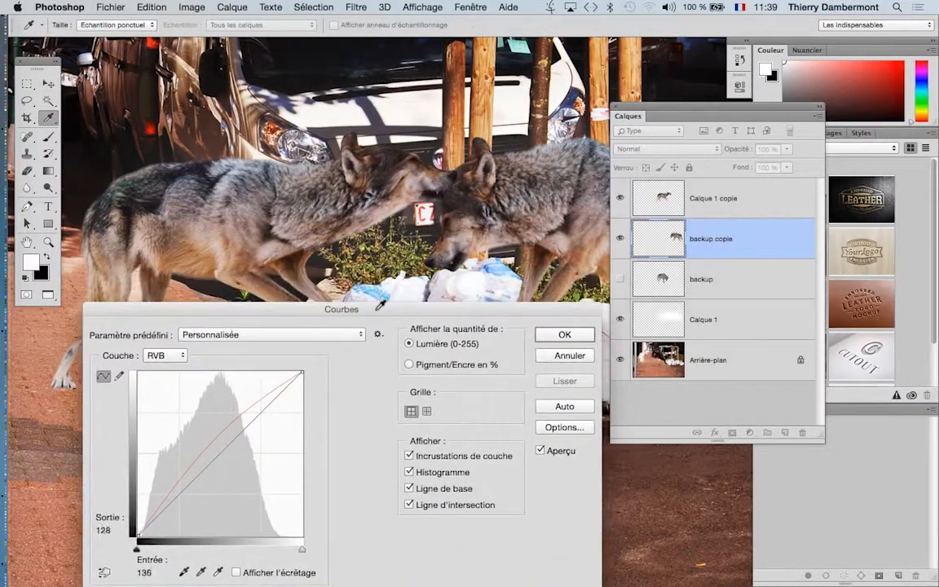
{"action": "left_click", "coordinate": [571, 337]}
{"action": "key", "text": "v"}
Step: Apply Curves to the Arrière-plan layer, raising the blue channel with a point at input 125, output 142
{"action": "scroll", "coordinate": [570, 337], "scroll_direction": "down", "scroll_amount": 1}
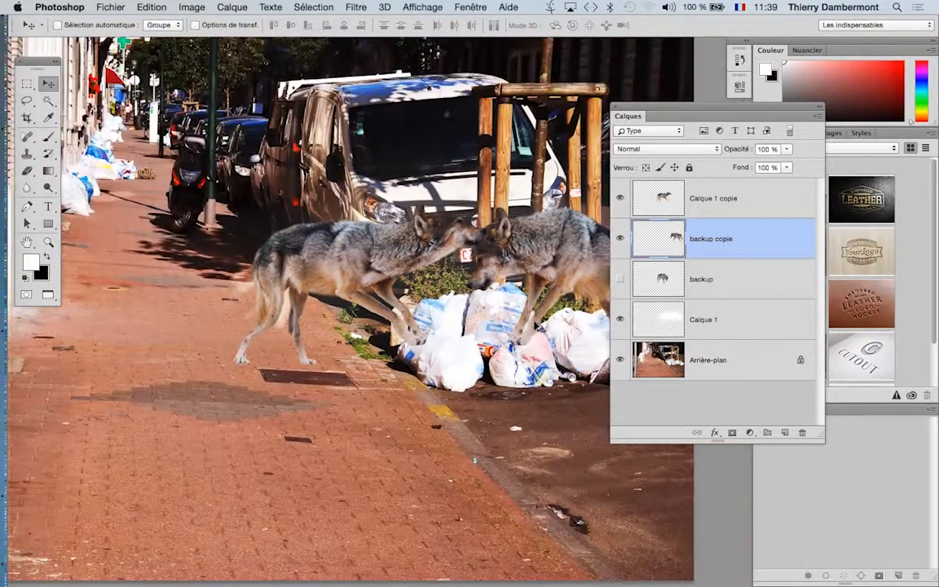
{"action": "scroll", "coordinate": [571, 336], "scroll_direction": "down", "scroll_amount": 4}
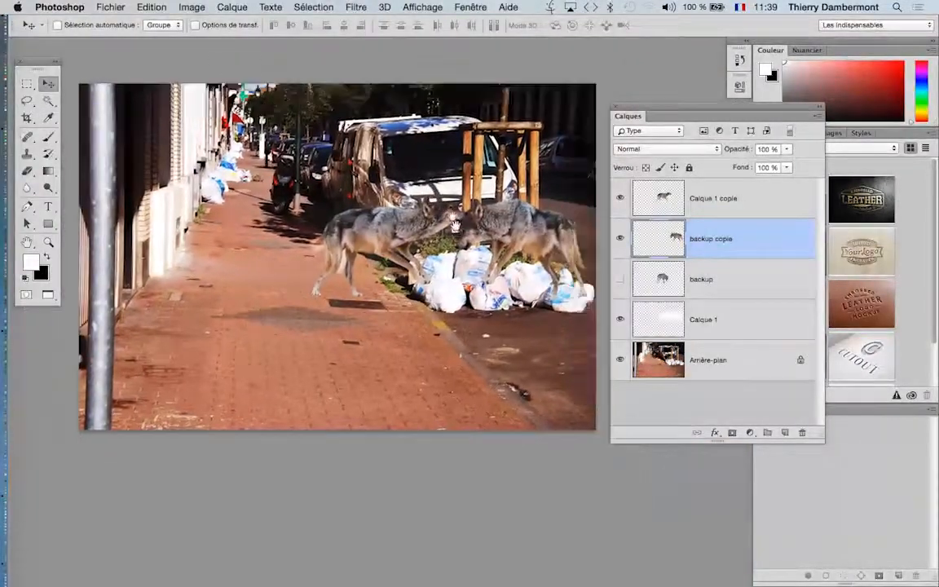
{"action": "left_click_drag", "start_coordinate": [455, 224], "coordinate": [444, 202]}
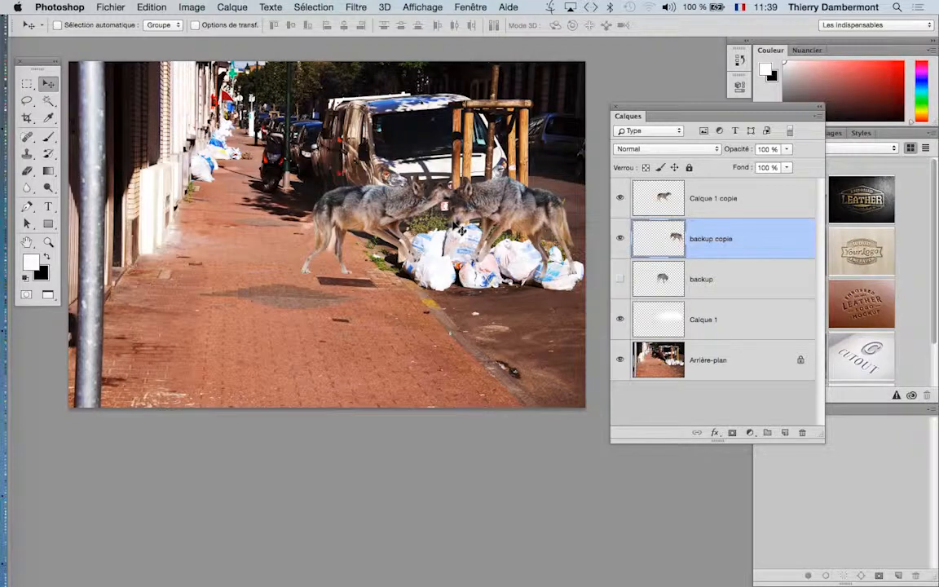
{"action": "scroll", "coordinate": [462, 234], "scroll_direction": "up", "scroll_amount": 1}
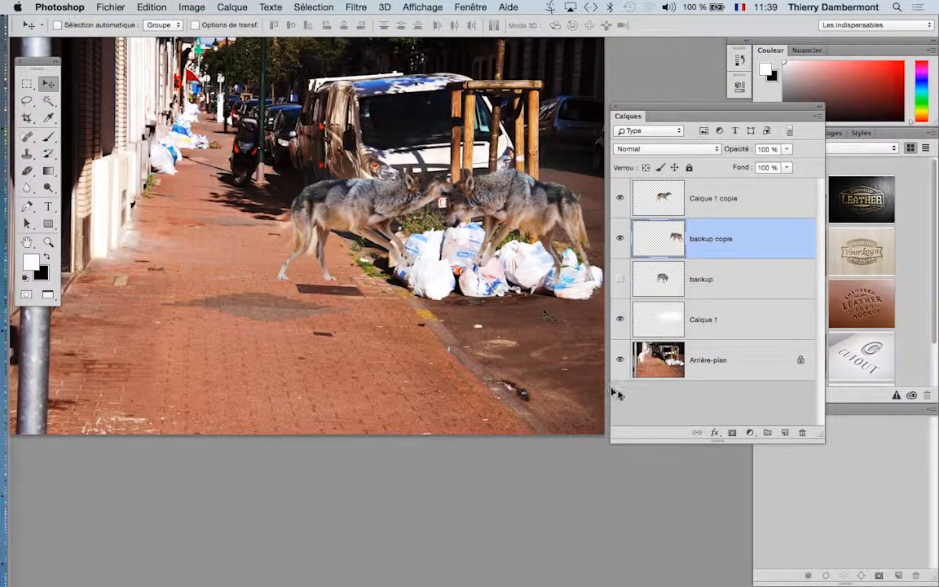
{"action": "left_click", "coordinate": [709, 359]}
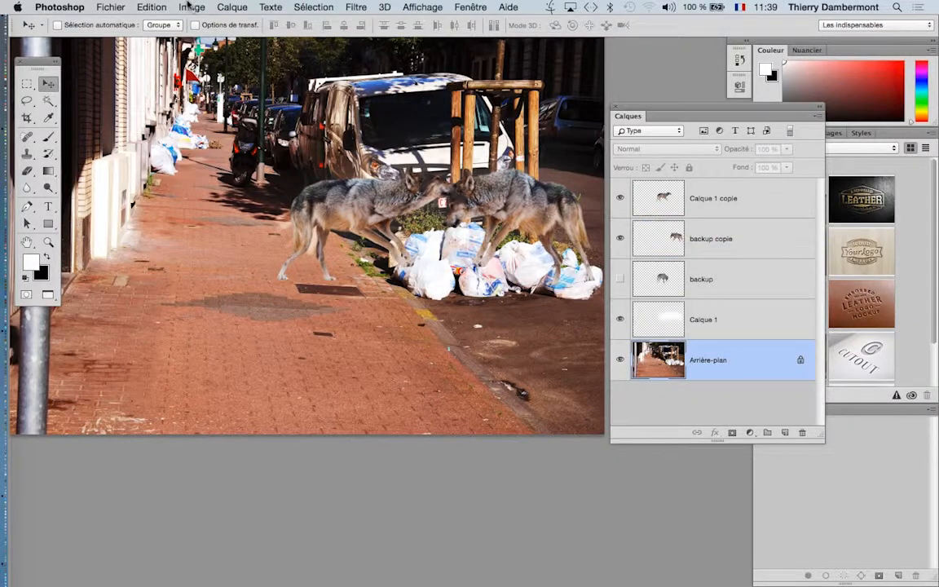
{"action": "left_click", "coordinate": [189, 8]}
{"action": "mouse_move", "coordinate": [198, 31]}
{"action": "mouse_move", "coordinate": [269, 42]}
{"action": "left_click", "coordinate": [359, 65]}
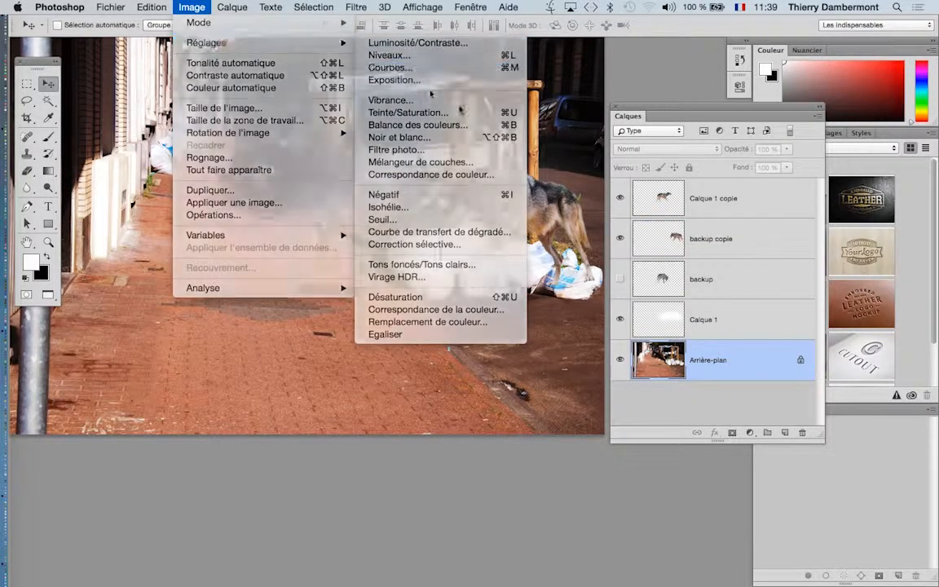
{"action": "left_click_drag", "start_coordinate": [388, 103], "coordinate": [710, 136]}
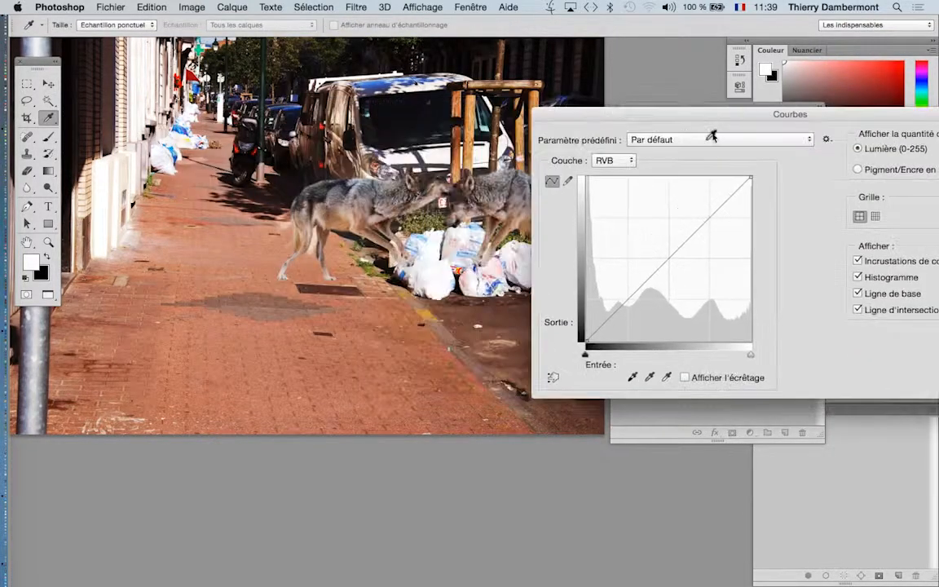
{"action": "left_click", "coordinate": [609, 163]}
{"action": "left_click", "coordinate": [616, 195]}
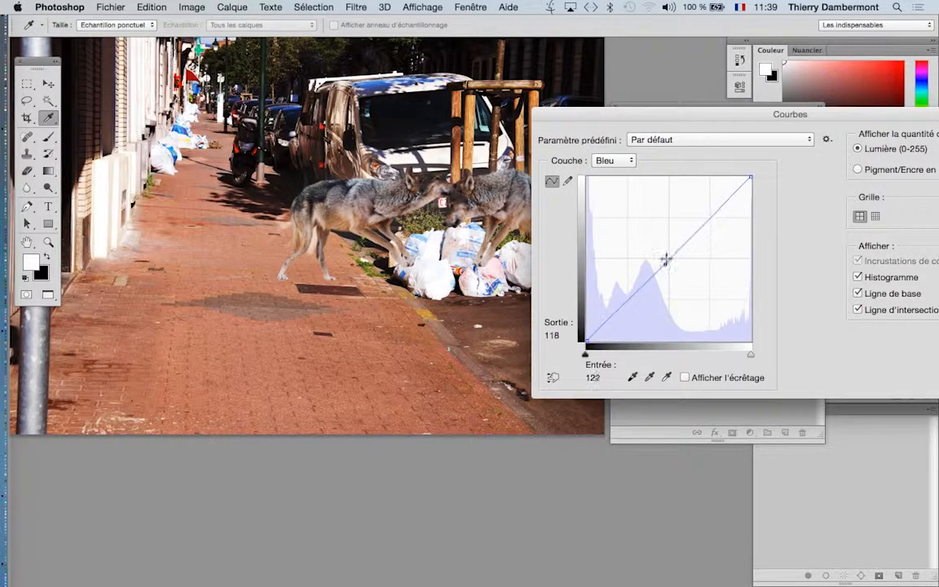
{"action": "left_click_drag", "start_coordinate": [665, 259], "coordinate": [666, 248]}
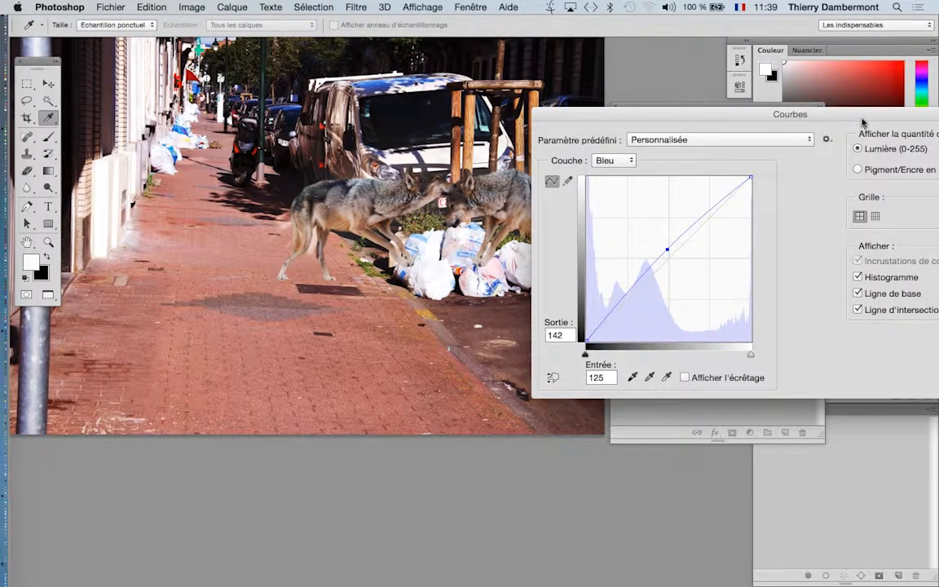
{"action": "left_click_drag", "start_coordinate": [862, 123], "coordinate": [424, 225]}
{"action": "left_click", "coordinate": [666, 295]}
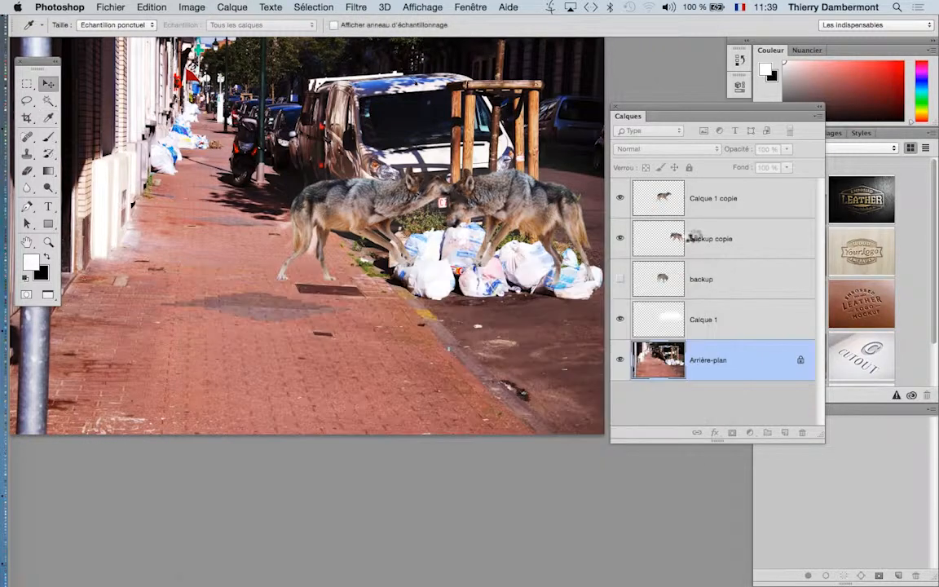
{"action": "key", "text": "v"}
Step: Start Curves on the backup copie layer and lower the composite RVB curve with a point at input 164, output 144
{"action": "left_click", "coordinate": [192, 7]}
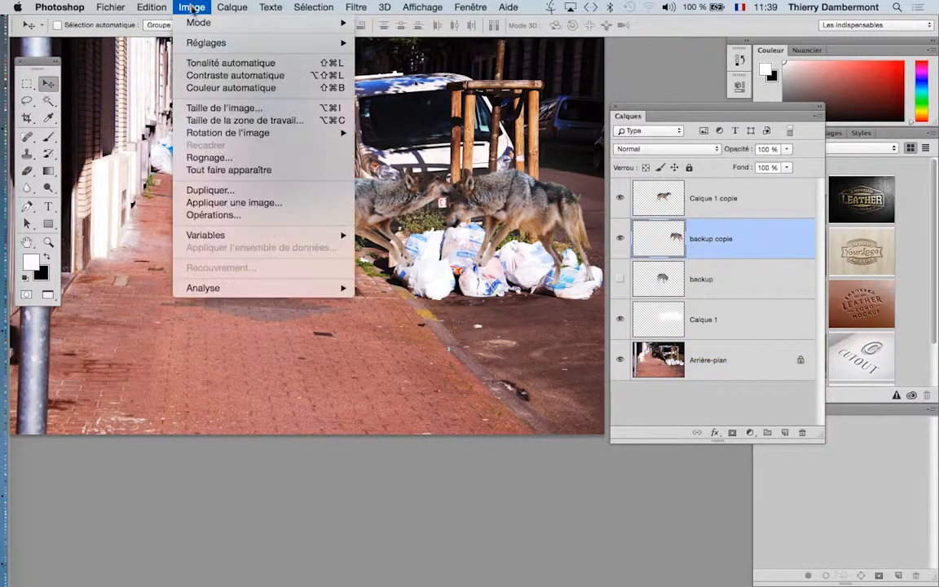
{"action": "mouse_move", "coordinate": [200, 42]}
{"action": "left_click", "coordinate": [391, 67]}
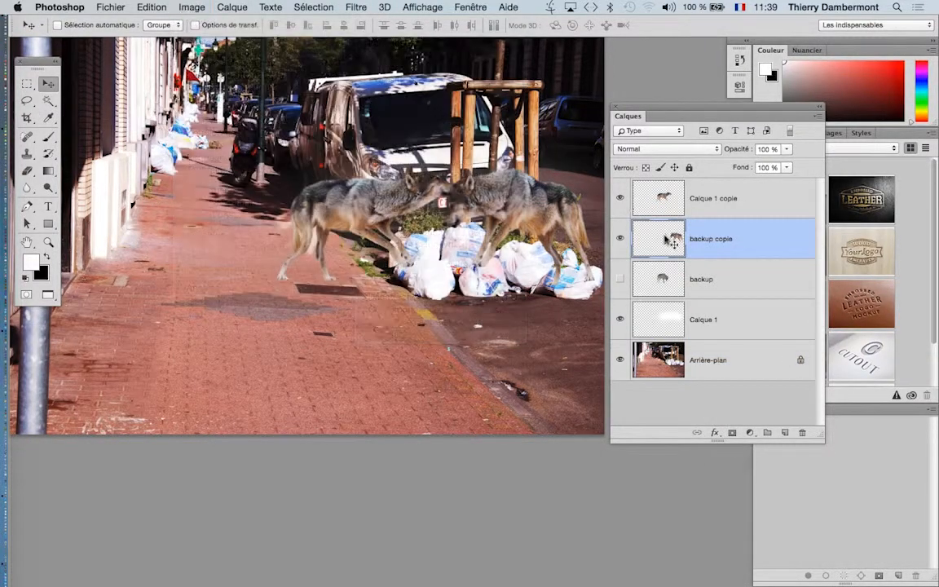
{"action": "left_click_drag", "start_coordinate": [415, 283], "coordinate": [780, 262]}
{"action": "left_click_drag", "start_coordinate": [710, 376], "coordinate": [712, 385]}
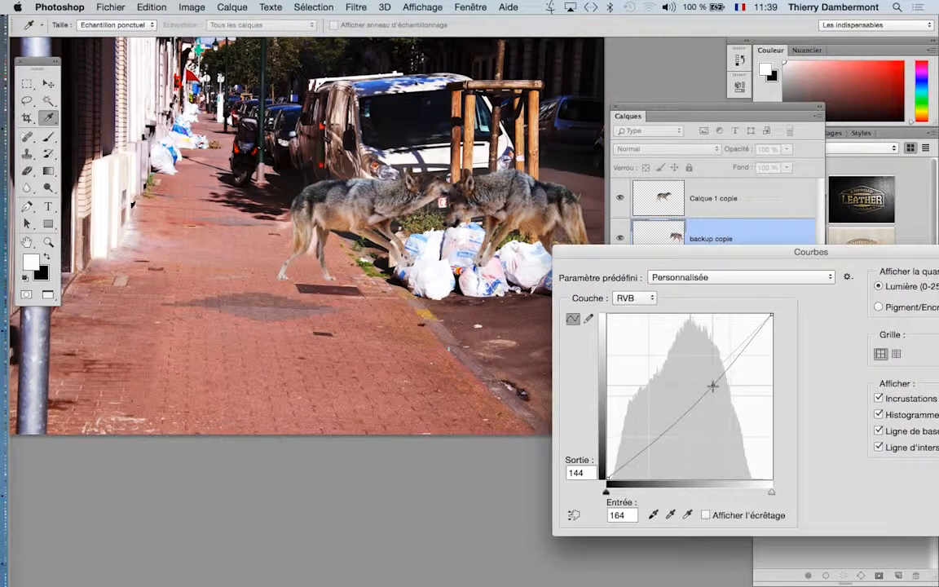
Step: Raise the green channel's curve with a point at input 135, output 147, and apply the adjustment to backup copie
{"action": "left_click", "coordinate": [633, 302]}
{"action": "left_click", "coordinate": [632, 323]}
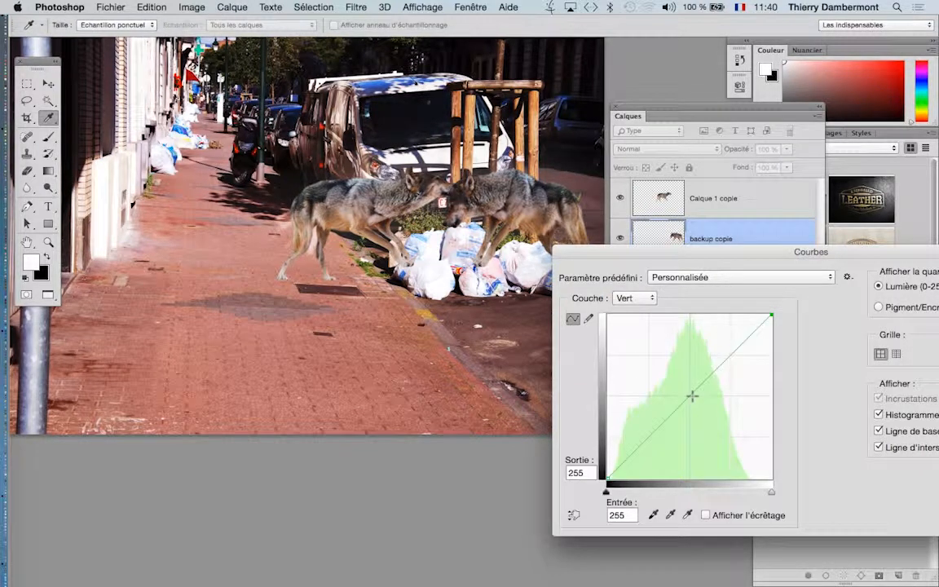
{"action": "mouse_move", "coordinate": [695, 391]}
{"action": "left_mouse_down"}
{"action": "mouse_move", "coordinate": [697, 409]}
{"action": "mouse_move", "coordinate": [694, 384]}
{"action": "left_mouse_up"}
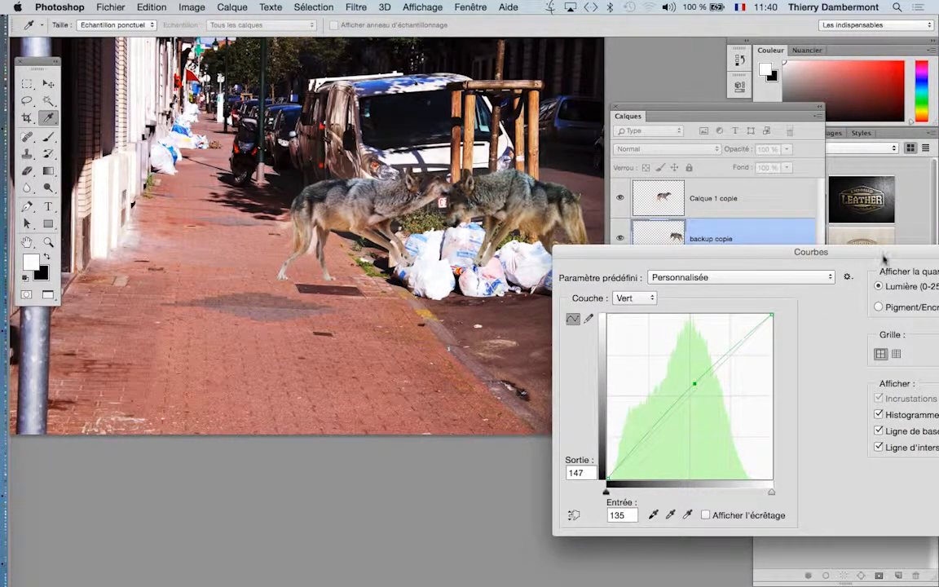
{"action": "left_click_drag", "start_coordinate": [811, 251], "coordinate": [666, 278]}
{"action": "left_click", "coordinate": [882, 305]}
{"action": "key", "text": "v"}
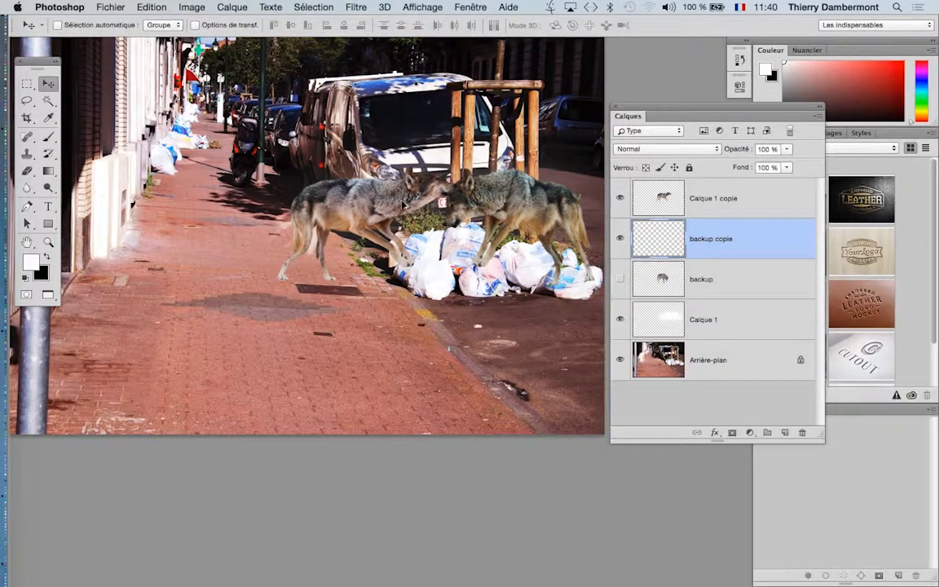
Step: Apply Curves to the Calque 1 copie wolf layer, slightly lowering the red channel's midtones
{"action": "key", "text": "super+plus"}
{"action": "left_click_drag", "start_coordinate": [635, 109], "coordinate": [712, 111]}
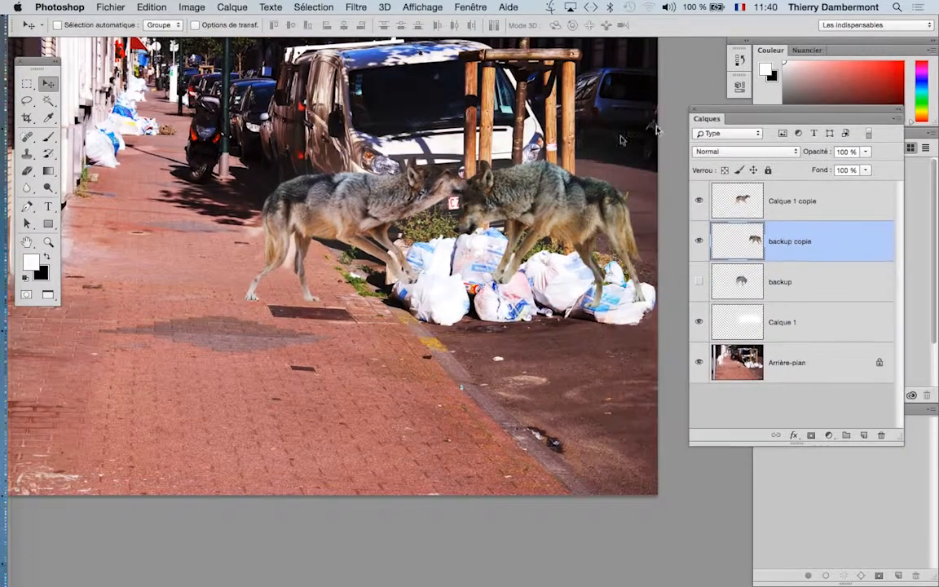
{"action": "scroll", "coordinate": [538, 180], "scroll_direction": "up", "scroll_amount": 3}
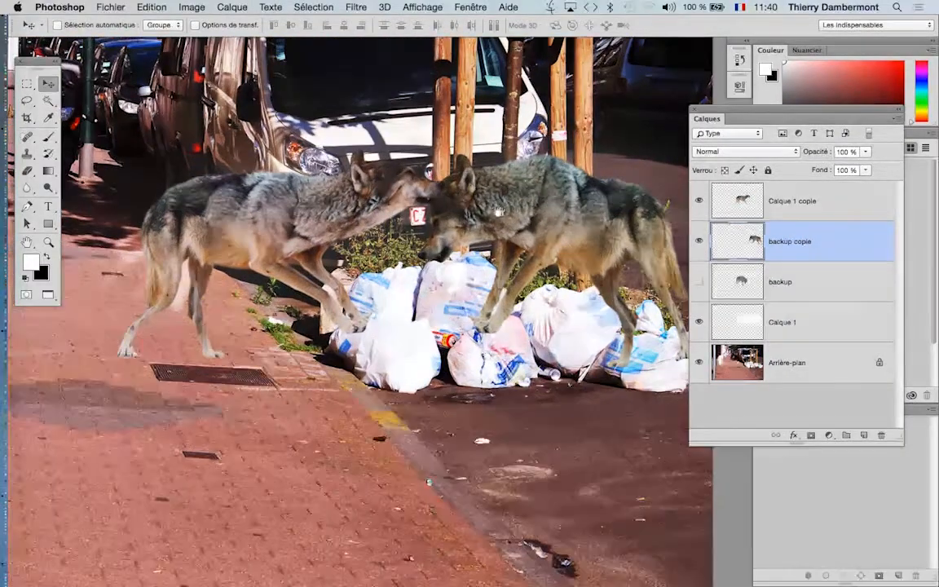
{"action": "left_click_drag", "start_coordinate": [497, 211], "coordinate": [418, 188]}
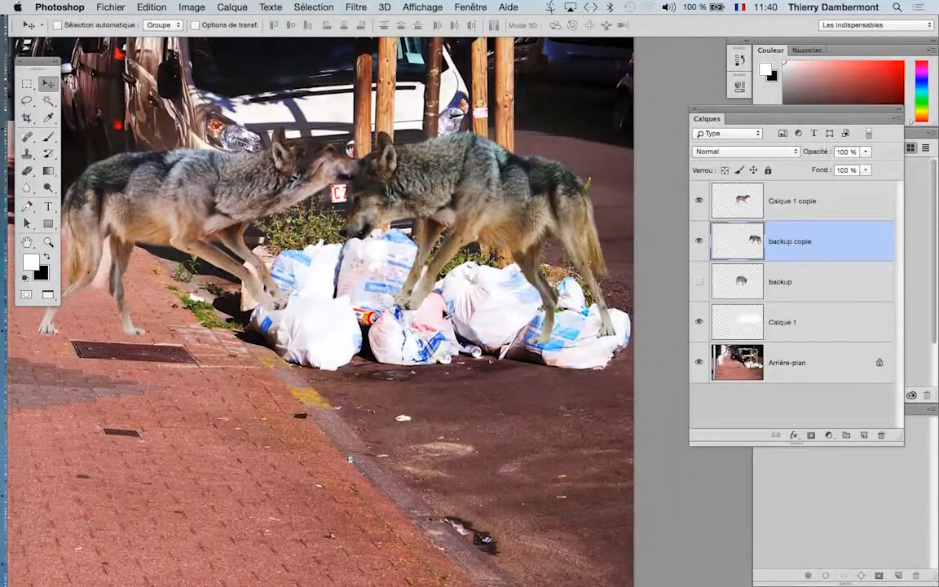
{"action": "scroll", "coordinate": [456, 306], "scroll_direction": "down", "scroll_amount": 3}
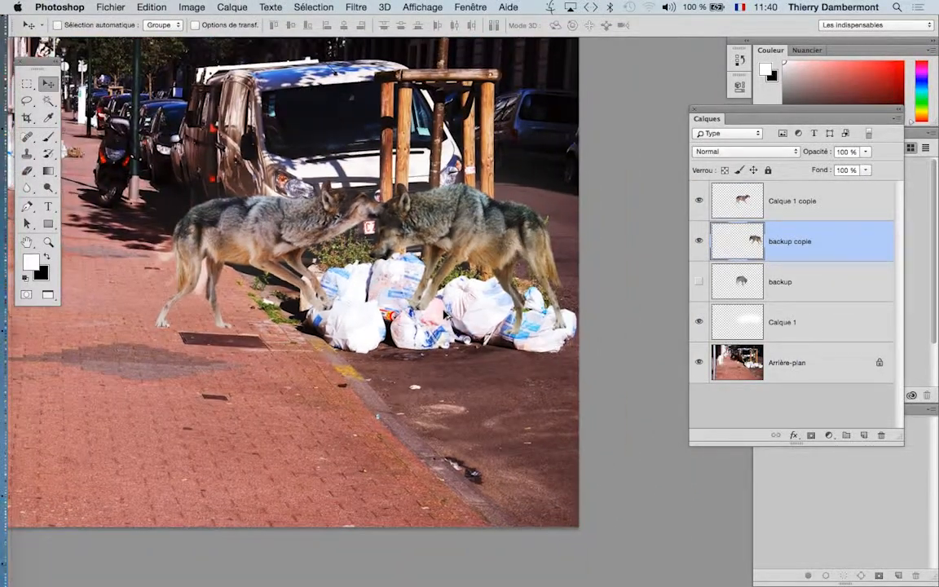
{"action": "scroll", "coordinate": [457, 306], "scroll_direction": "down", "scroll_amount": 2}
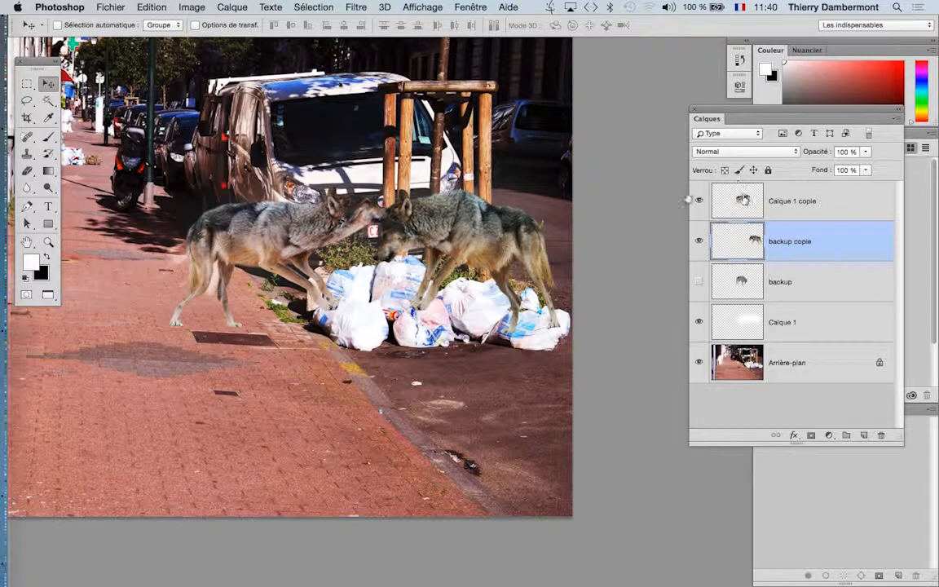
{"action": "left_click", "coordinate": [727, 186]}
{"action": "left_click", "coordinate": [193, 8]}
{"action": "mouse_move", "coordinate": [218, 45]}
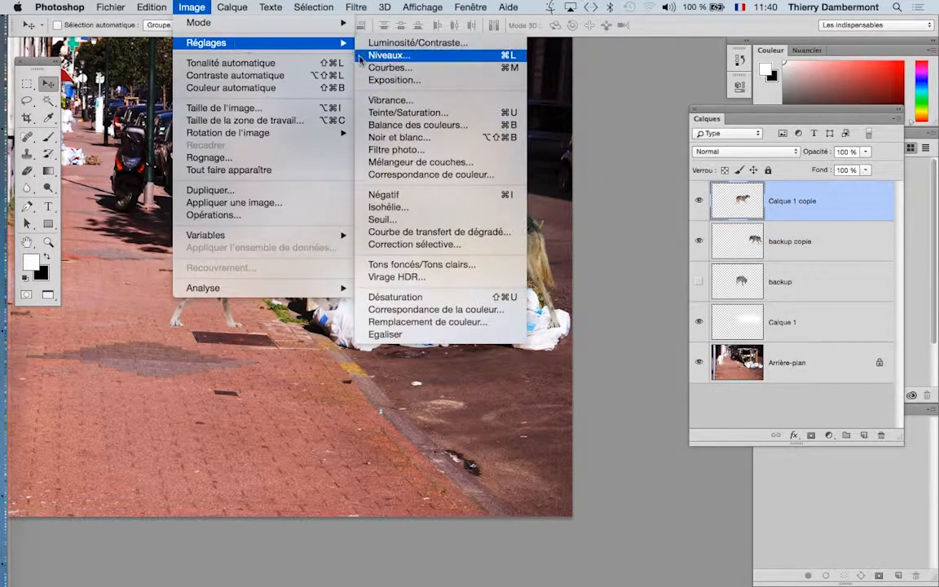
{"action": "left_click", "coordinate": [383, 65]}
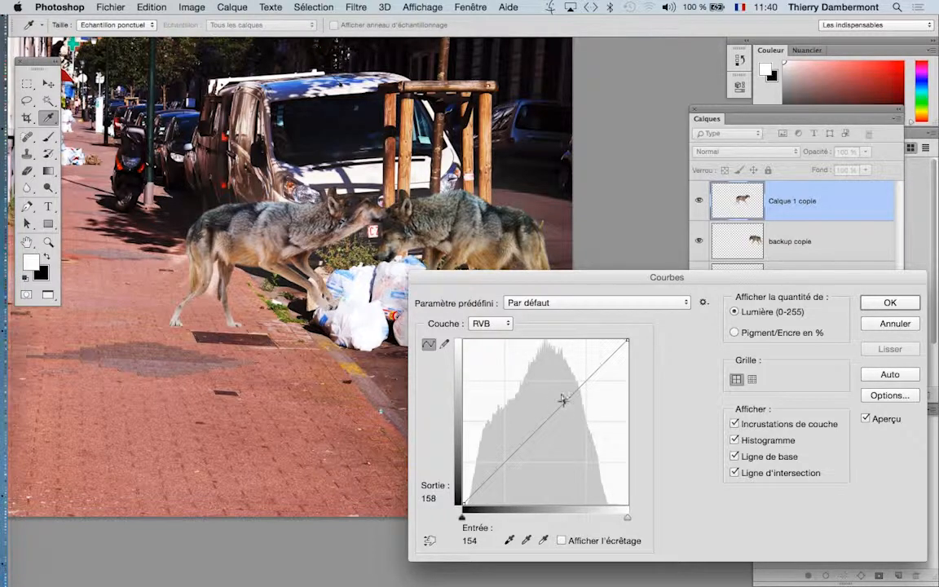
{"action": "left_click", "coordinate": [489, 323]}
{"action": "left_click", "coordinate": [483, 341]}
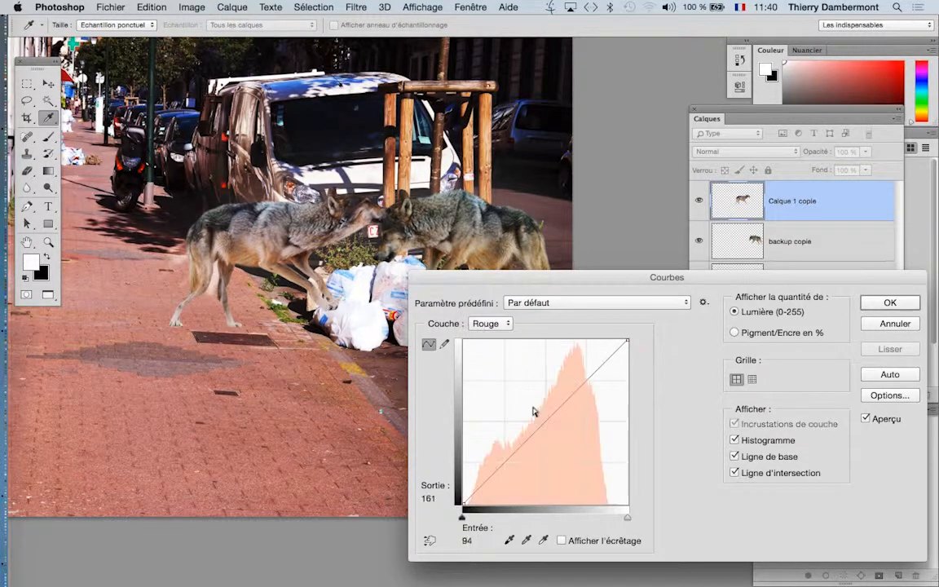
{"action": "left_click_drag", "start_coordinate": [553, 414], "coordinate": [554, 423]}
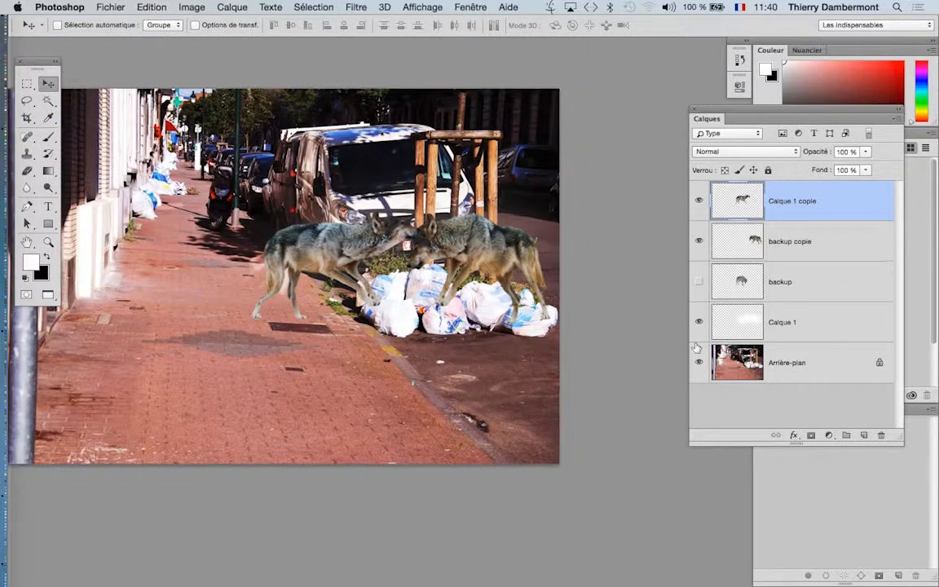
Step: Start Curves on the Arrière-plan layer and place a blue-channel point at input 171, output 166
{"action": "left_click", "coordinate": [796, 365]}
{"action": "left_click", "coordinate": [190, 7]}
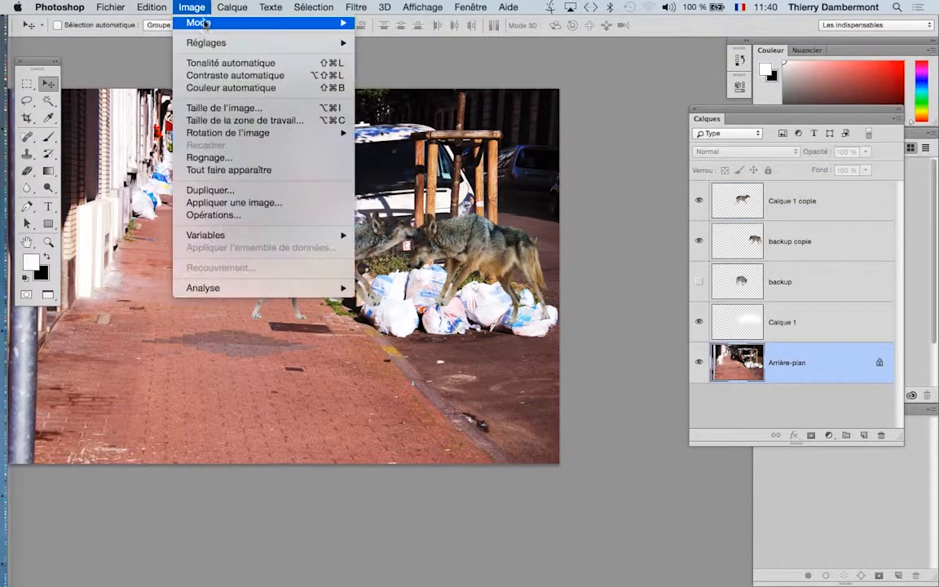
{"action": "mouse_move", "coordinate": [244, 43]}
{"action": "left_click", "coordinate": [391, 68]}
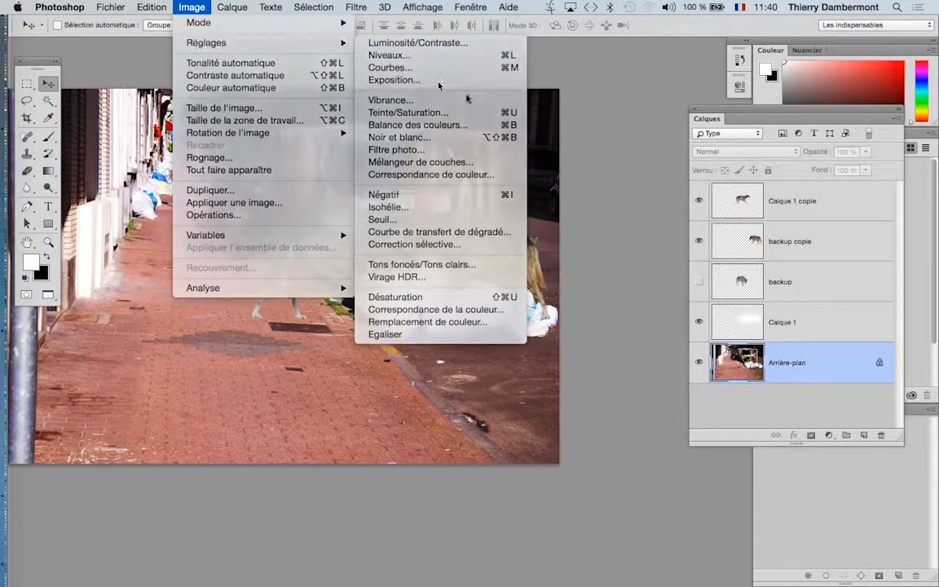
{"action": "left_click_drag", "start_coordinate": [548, 274], "coordinate": [687, 132]}
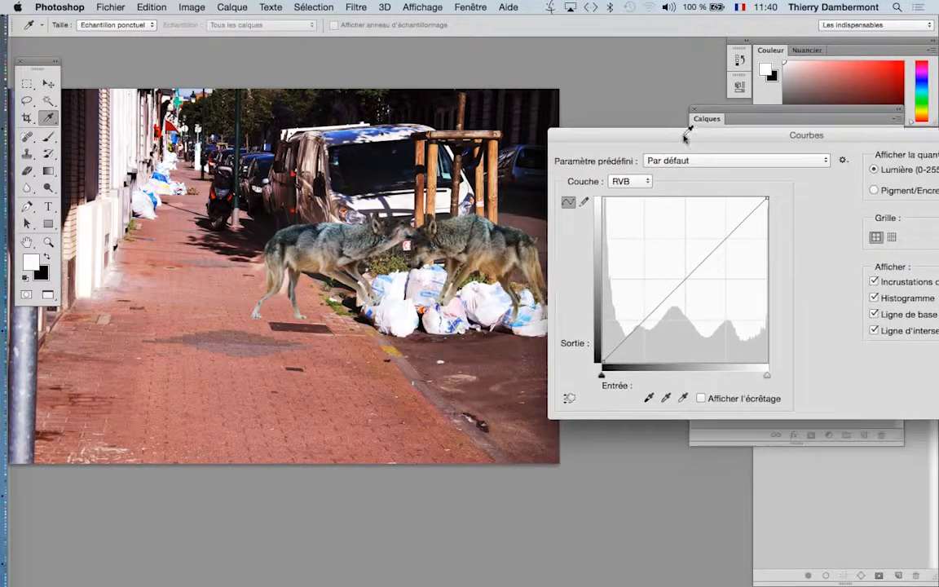
{"action": "left_click", "coordinate": [641, 182]}
{"action": "left_click", "coordinate": [626, 217]}
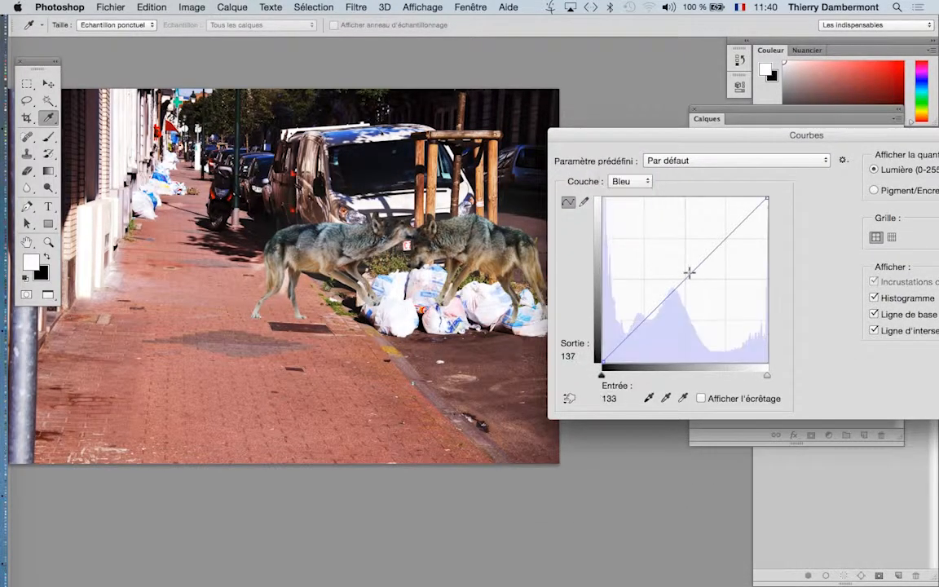
{"action": "left_click_drag", "start_coordinate": [691, 272], "coordinate": [713, 254]}
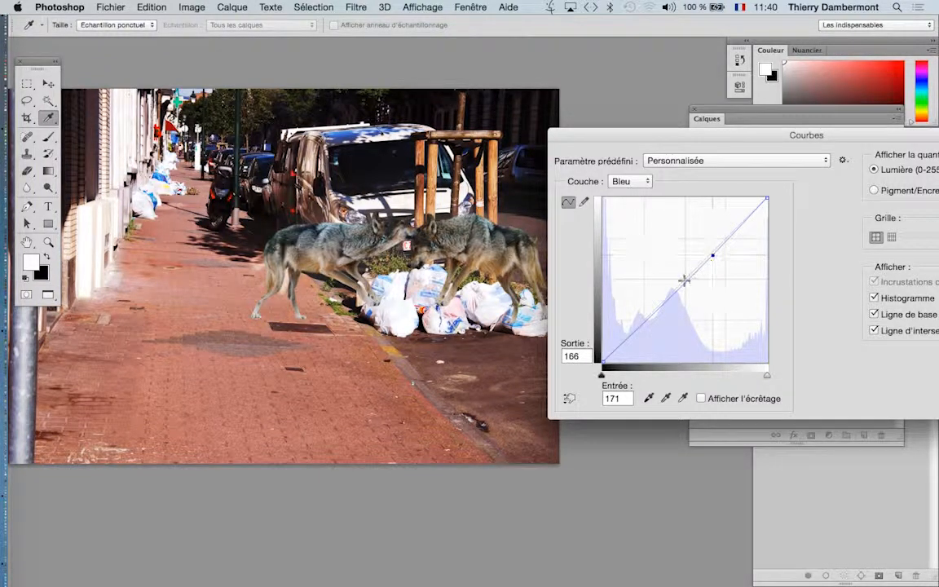
{"action": "left_click_drag", "start_coordinate": [676, 284], "coordinate": [678, 306]}
{"action": "left_click_drag", "start_coordinate": [690, 342], "coordinate": [738, 445]}
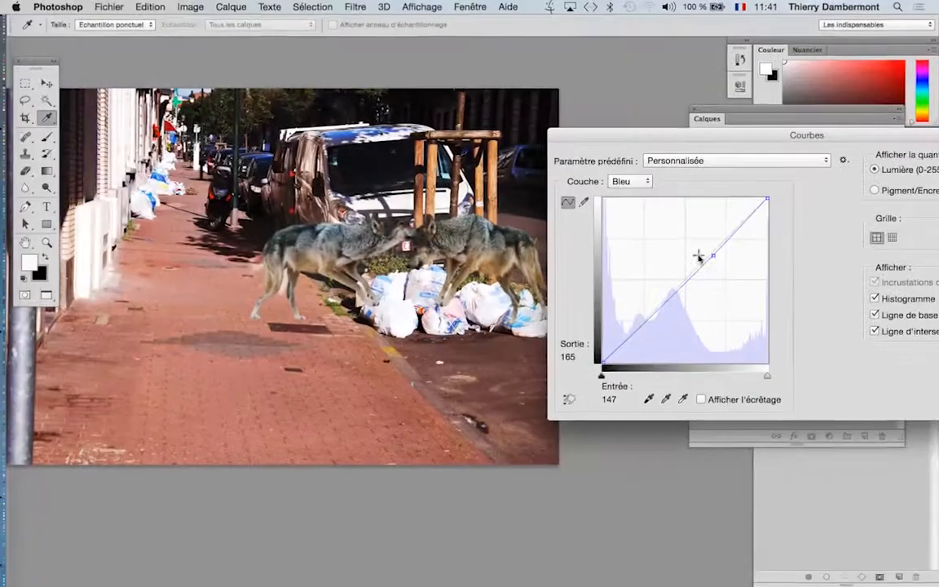
Step: Shape the blue curve into an S with points 92 to 71 and 172 to 199, and apply it to Arrière-plan
{"action": "left_click", "coordinate": [661, 312]}
{"action": "left_click_drag", "start_coordinate": [661, 314], "coordinate": [664, 318]}
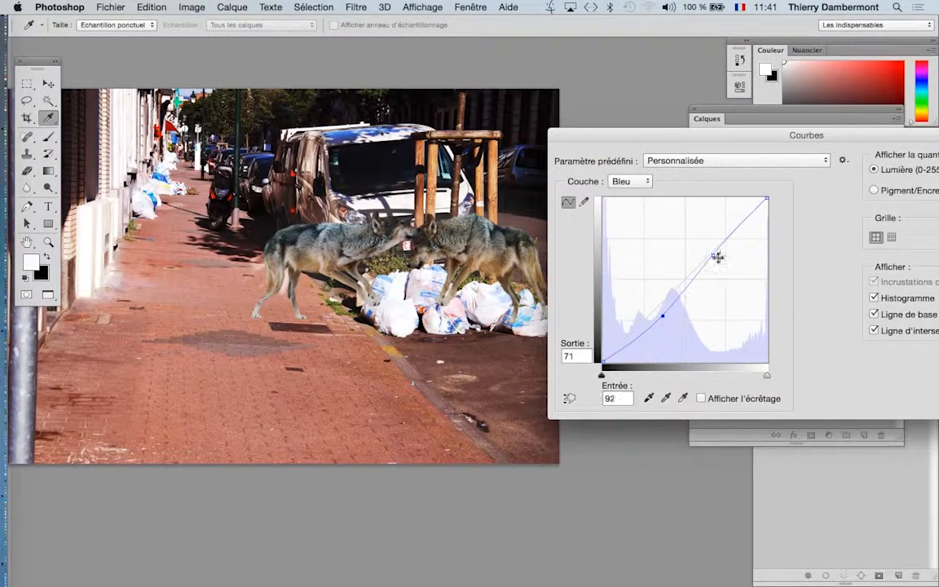
{"action": "left_click_drag", "start_coordinate": [712, 248], "coordinate": [713, 234]}
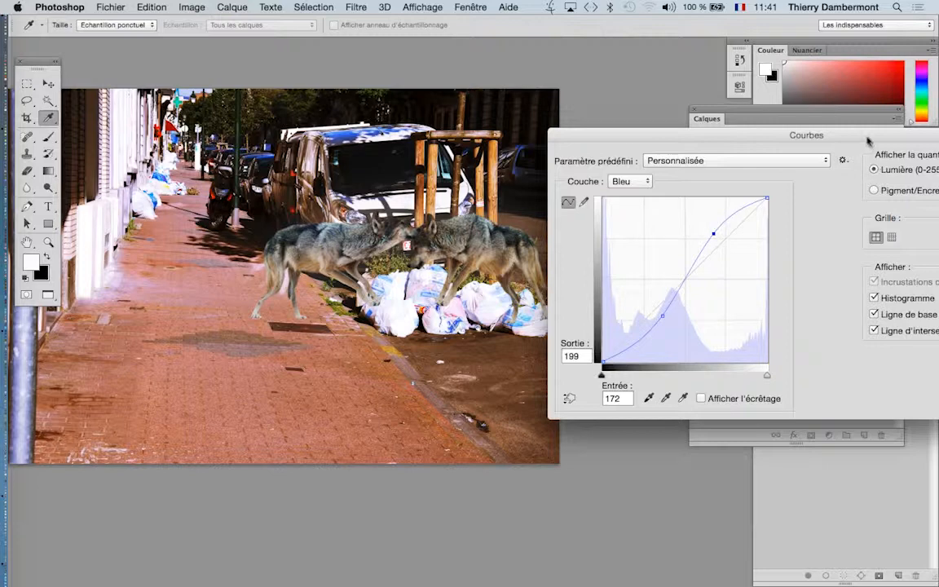
{"action": "left_click_drag", "start_coordinate": [867, 142], "coordinate": [664, 178]}
{"action": "left_click", "coordinate": [840, 201]}
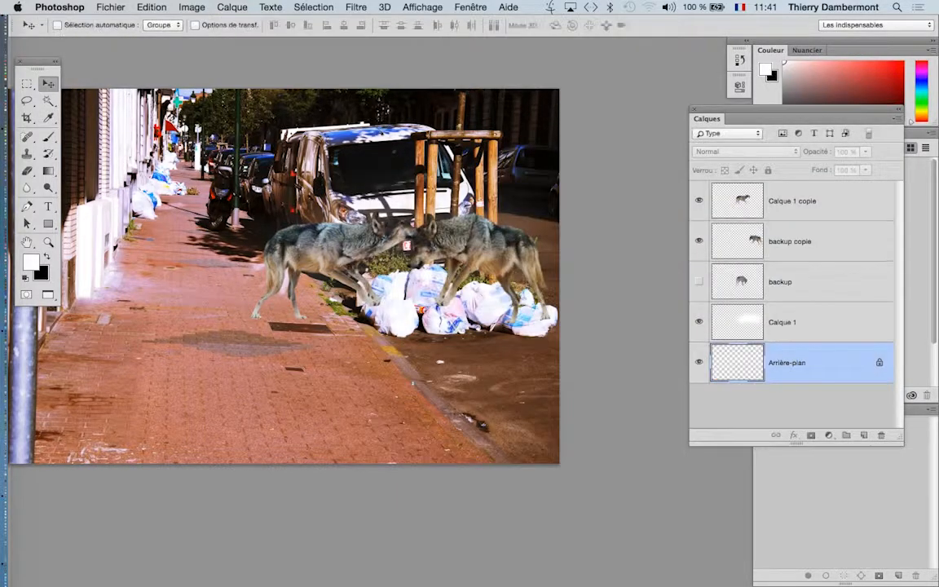
Step: Apply Curves to the Calque 1 copie layer, giving the red channel an S-curve with points 169 to 188 and 101 to 90
{"action": "key", "text": "super+plus"}
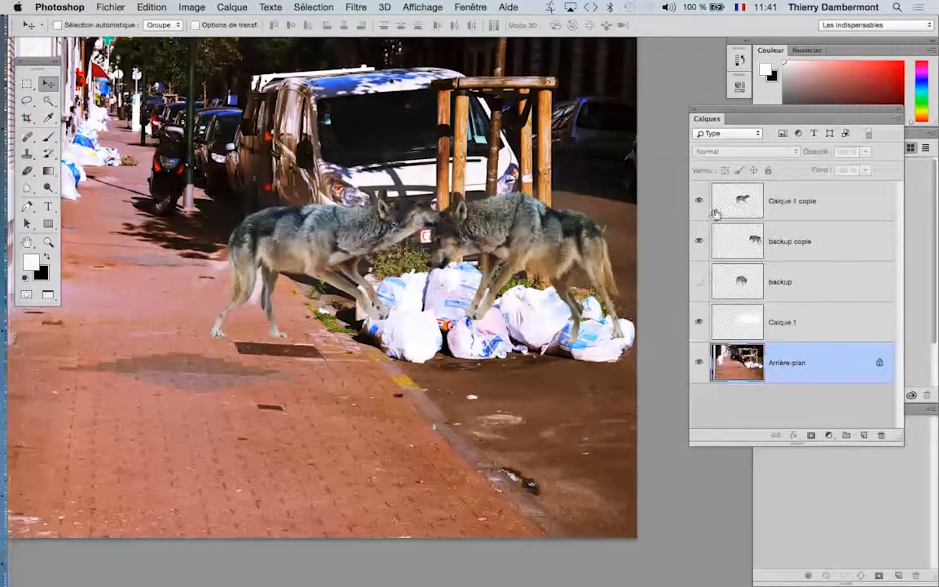
{"action": "left_click", "coordinate": [719, 216]}
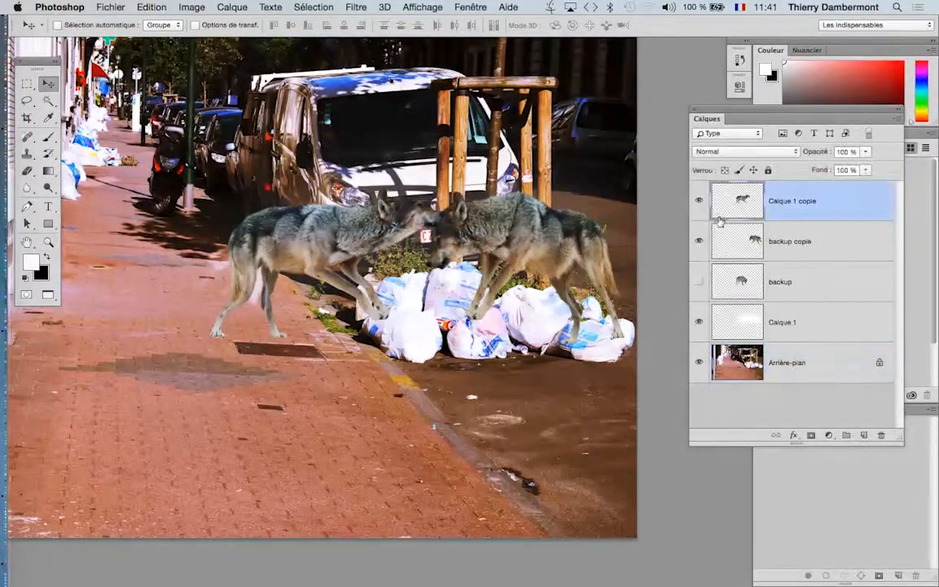
{"action": "left_click", "coordinate": [197, 6]}
{"action": "left_click", "coordinate": [356, 67]}
{"action": "left_click_drag", "start_coordinate": [472, 167], "coordinate": [696, 118]}
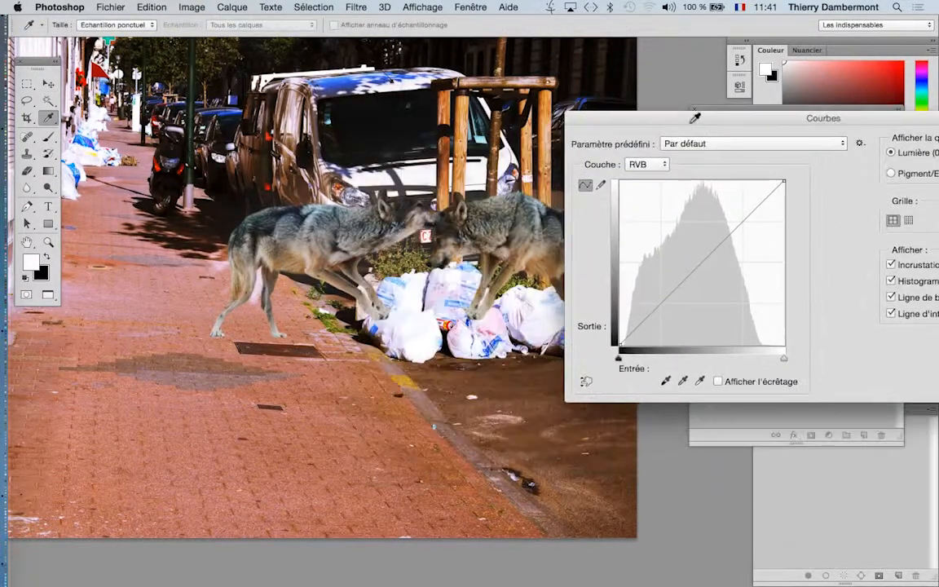
{"action": "left_click", "coordinate": [652, 164]}
{"action": "left_click", "coordinate": [652, 178]}
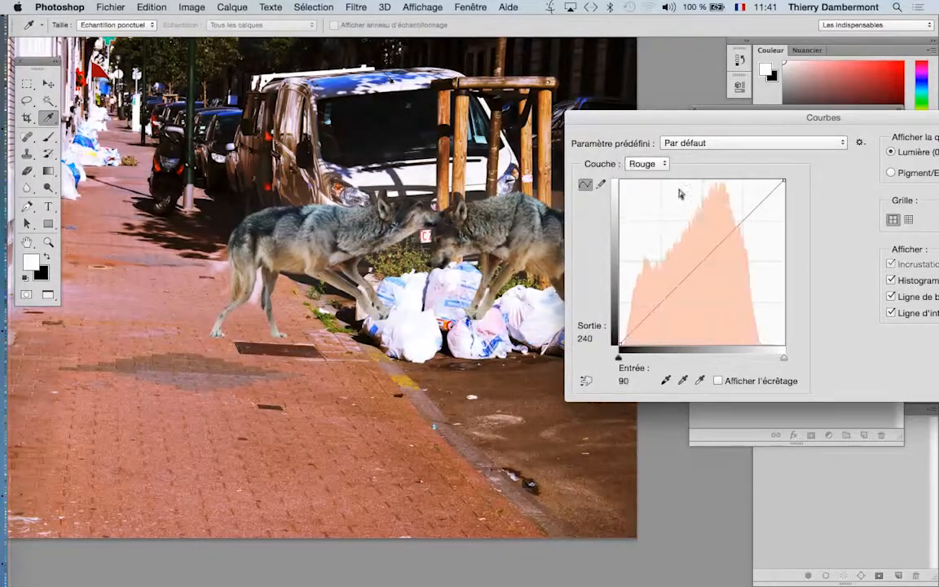
{"action": "left_click_drag", "start_coordinate": [727, 234], "coordinate": [728, 222]}
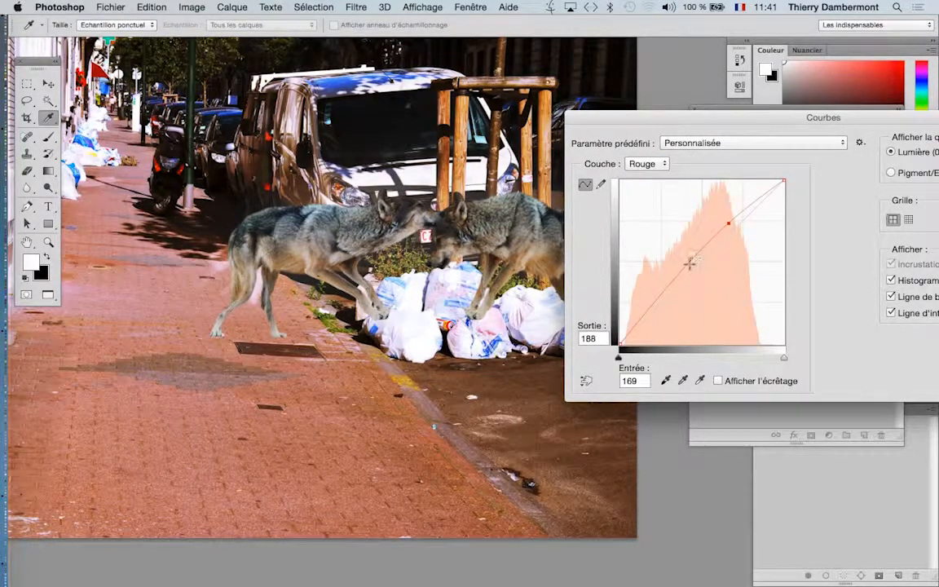
{"action": "left_click_drag", "start_coordinate": [679, 270], "coordinate": [685, 286]}
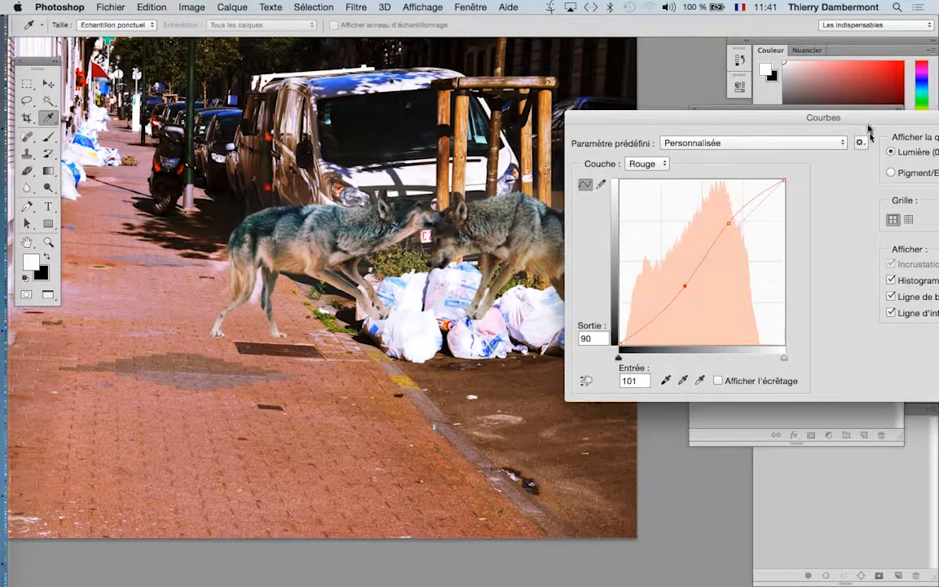
{"action": "left_click_drag", "start_coordinate": [783, 116], "coordinate": [646, 122]}
{"action": "left_click", "coordinate": [898, 152]}
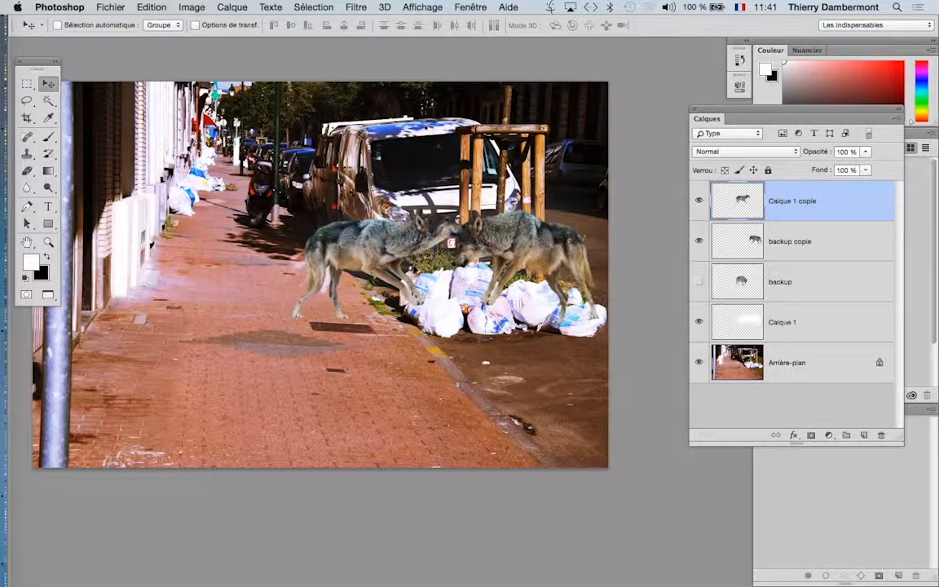
Step: Apply Curves to Calque 1 copie again, raising the composite RVB curve with a point at input 75, output 93
{"action": "scroll", "coordinate": [318, 272], "scroll_direction": "up", "scroll_amount": 5}
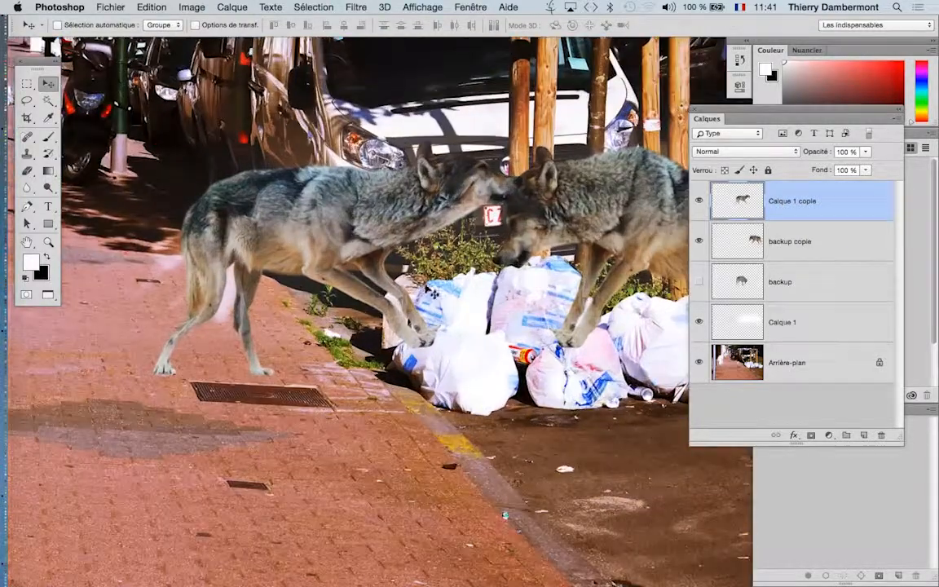
{"action": "left_click", "coordinate": [186, 7]}
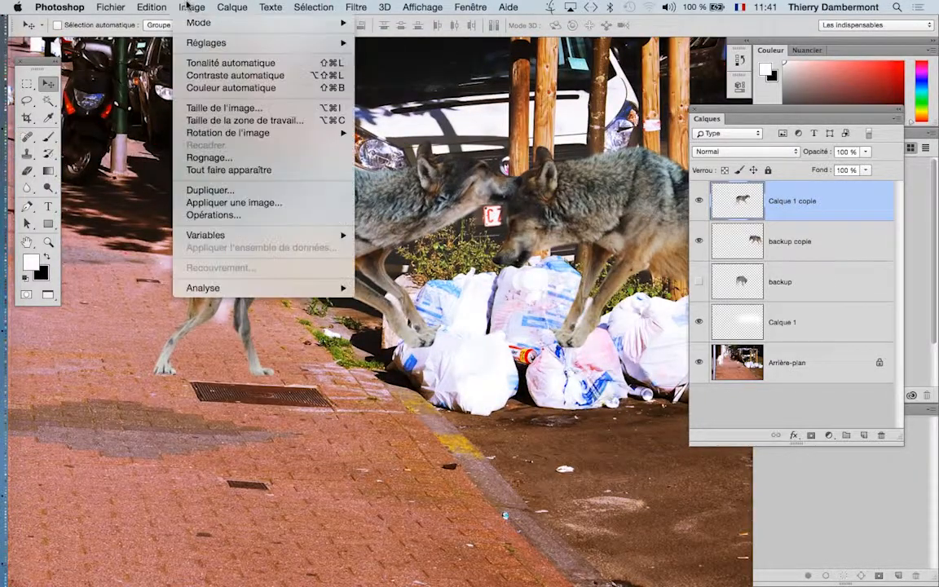
{"action": "mouse_move", "coordinate": [199, 43]}
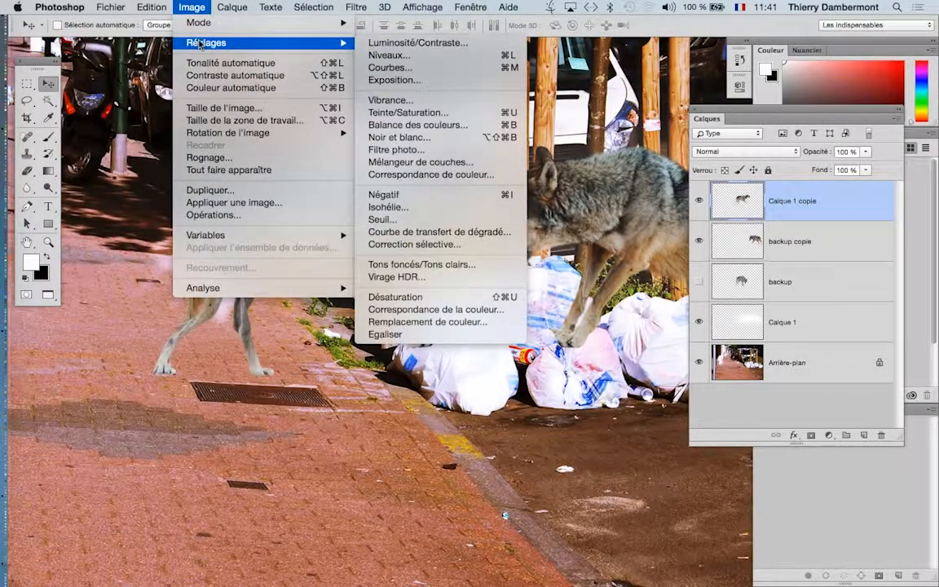
{"action": "left_click", "coordinate": [391, 68]}
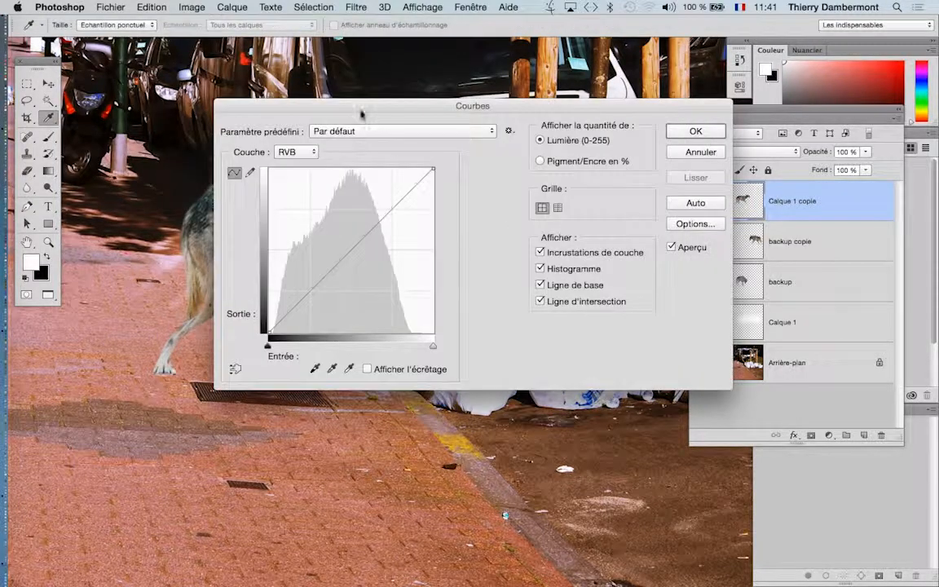
{"action": "left_click_drag", "start_coordinate": [361, 114], "coordinate": [689, 188]}
{"action": "left_click_drag", "start_coordinate": [646, 358], "coordinate": [652, 341]}
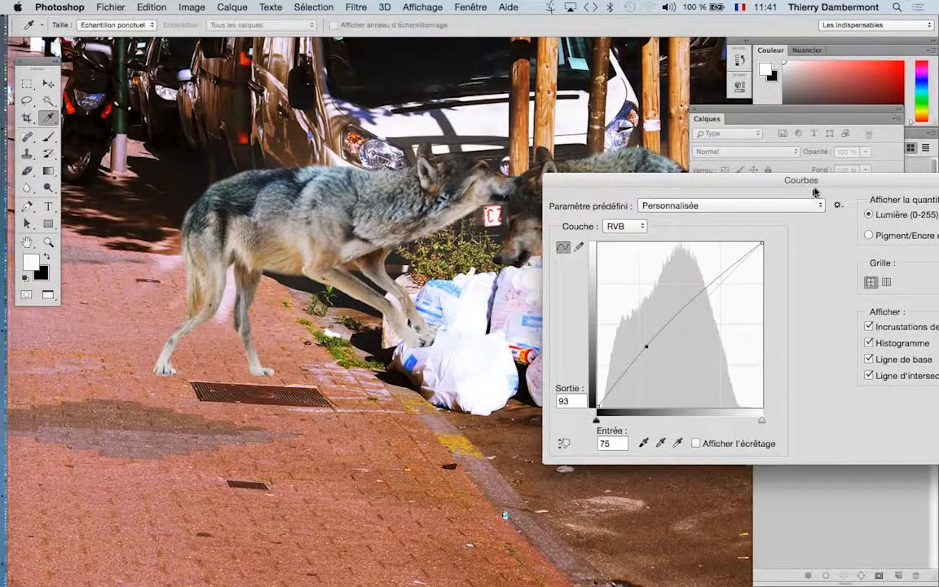
{"action": "left_click_drag", "start_coordinate": [814, 191], "coordinate": [584, 201]}
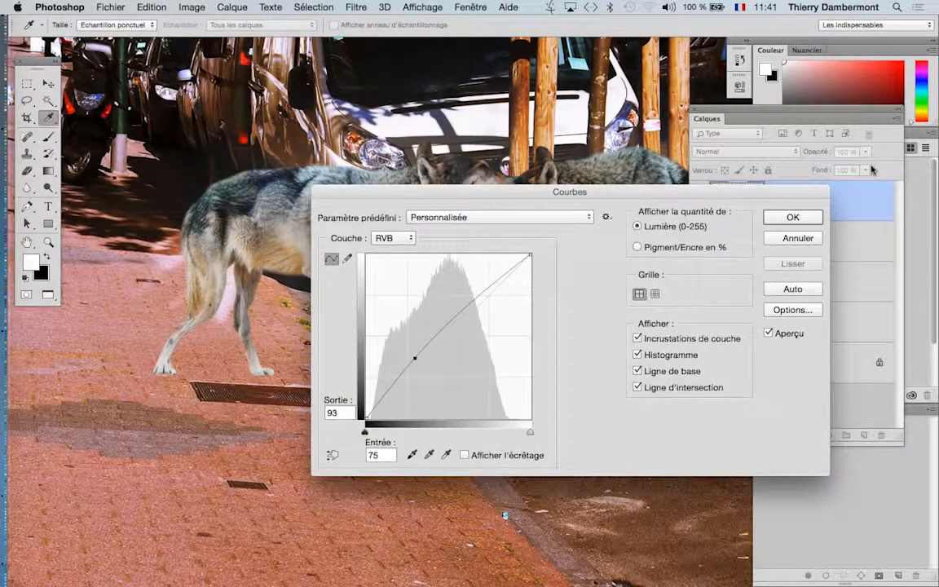
{"action": "left_click", "coordinate": [801, 217]}
{"action": "key", "text": "v"}
Step: Start saving the montage with Save As in Photoshop format, keeping its layers
{"action": "scroll", "coordinate": [564, 261], "scroll_direction": "down", "scroll_amount": 5}
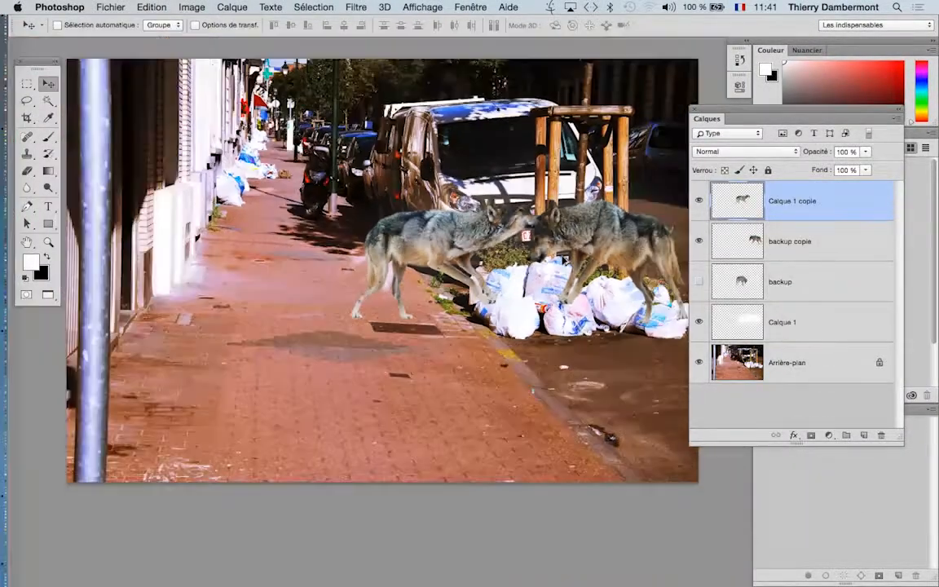
{"action": "left_click", "coordinate": [104, 7]}
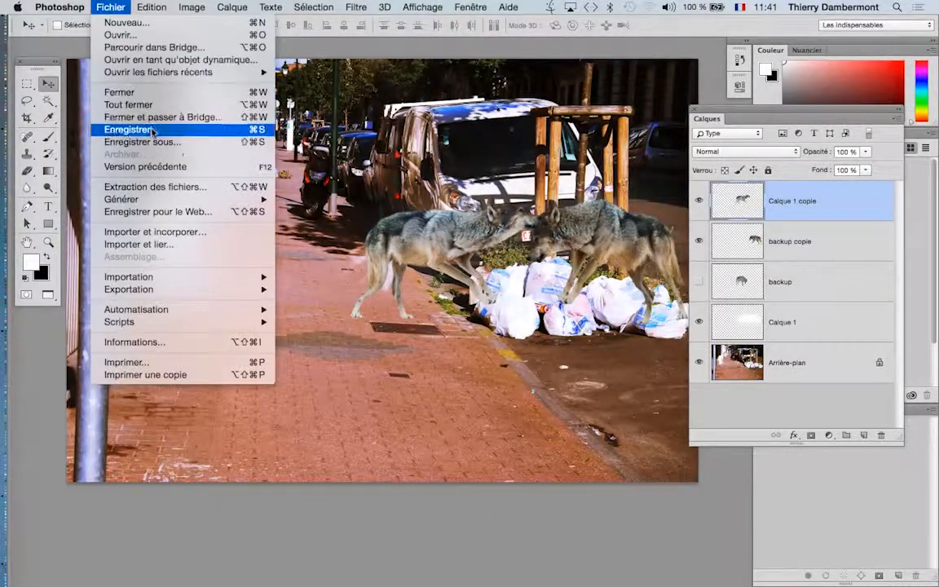
{"action": "left_click", "coordinate": [153, 143]}
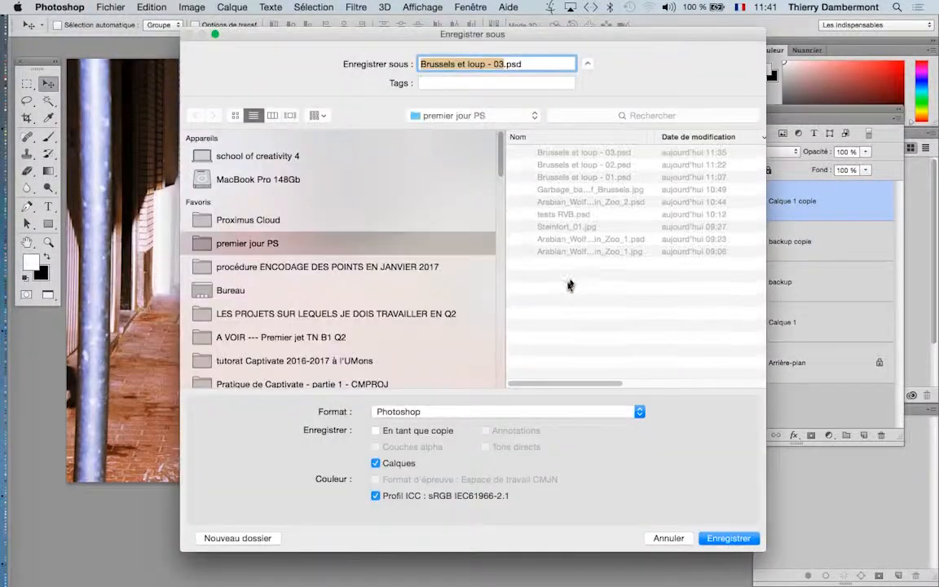